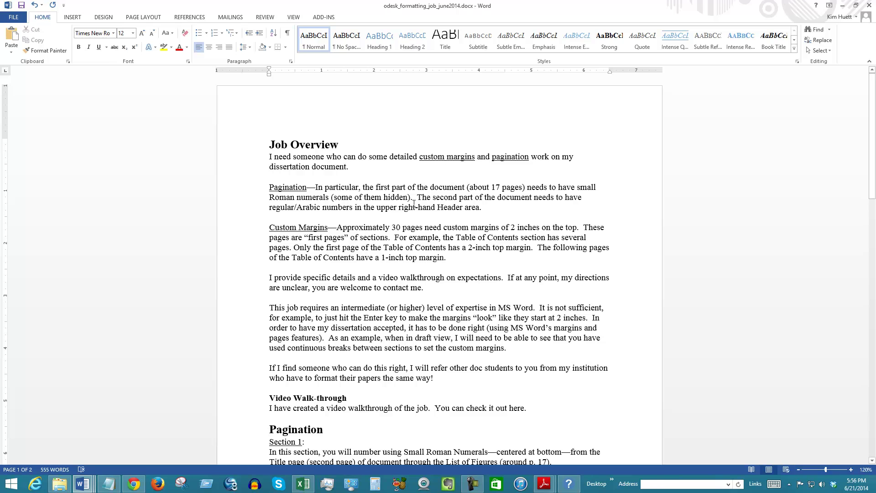
Add "centered at the bottom of the page" after "(some of them hidden)" in the Pagination paragraph of the job overview
click(401, 198)
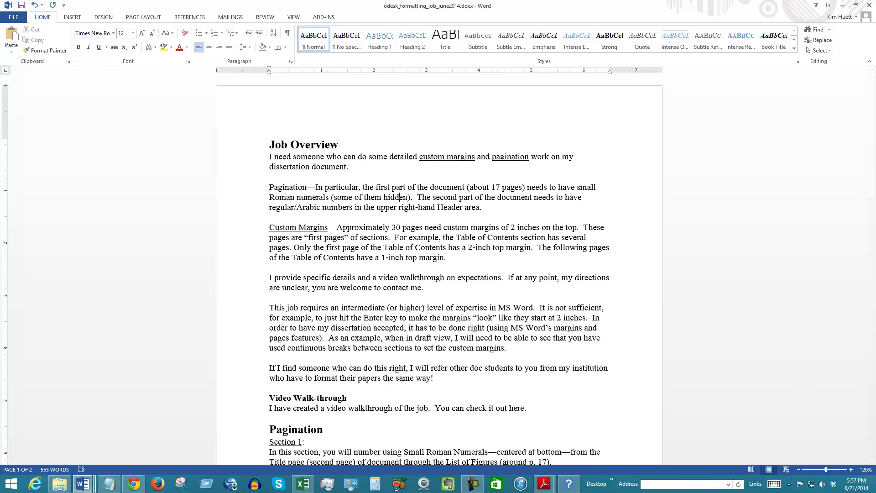
text(centered at the bottom of the page)
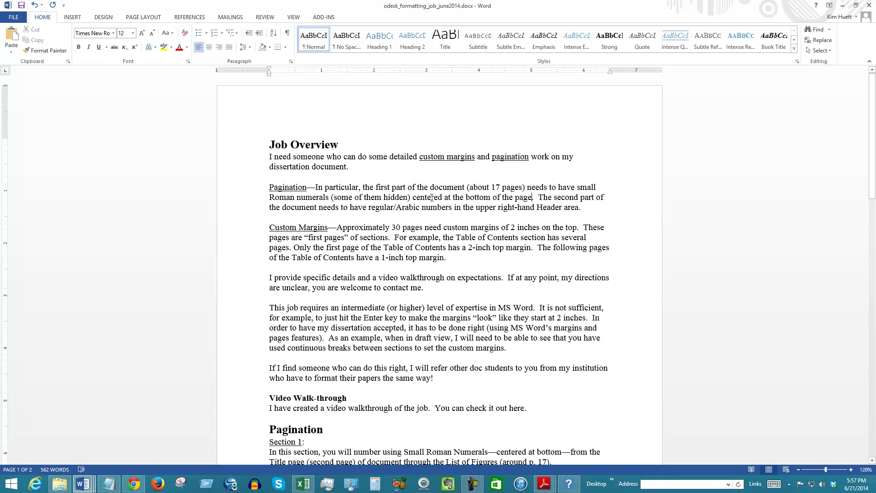
drag(412, 197, 532, 199)
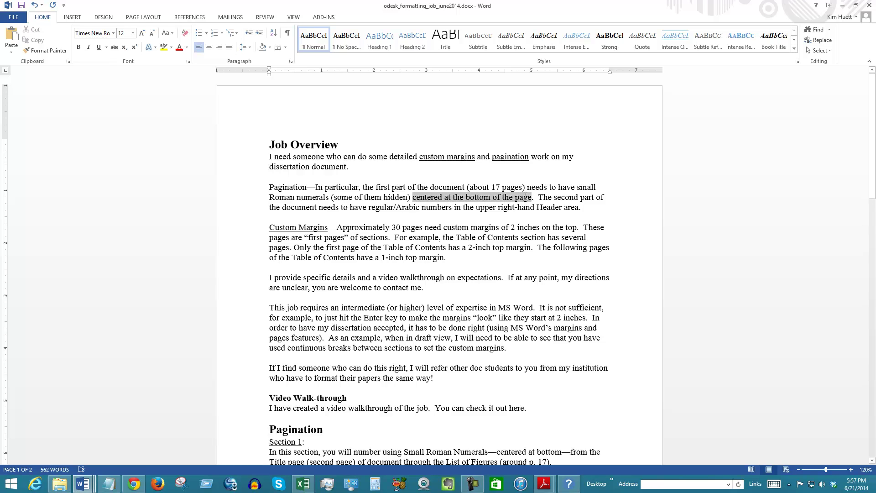
click(425, 226)
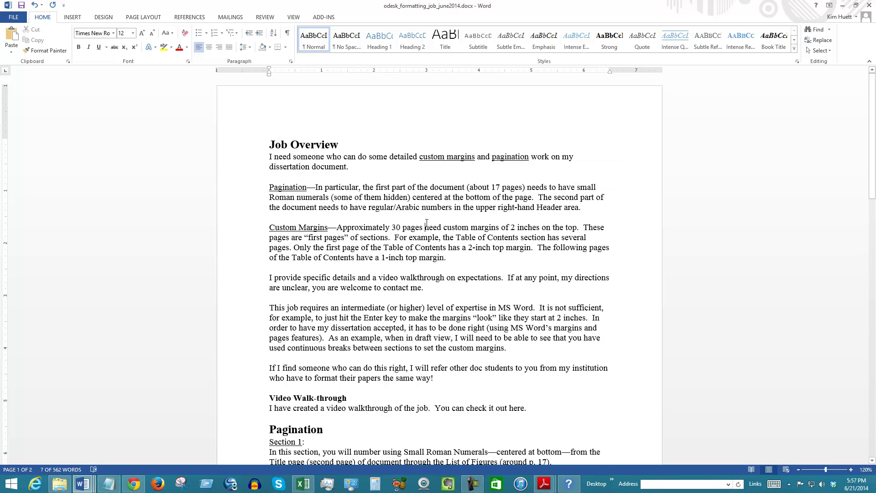
Switch to dissertation_Ch1_thru_Ch6_Version10.docx and examine the page numbering from the blank first page through the abstract and dedication
click(843, 9)
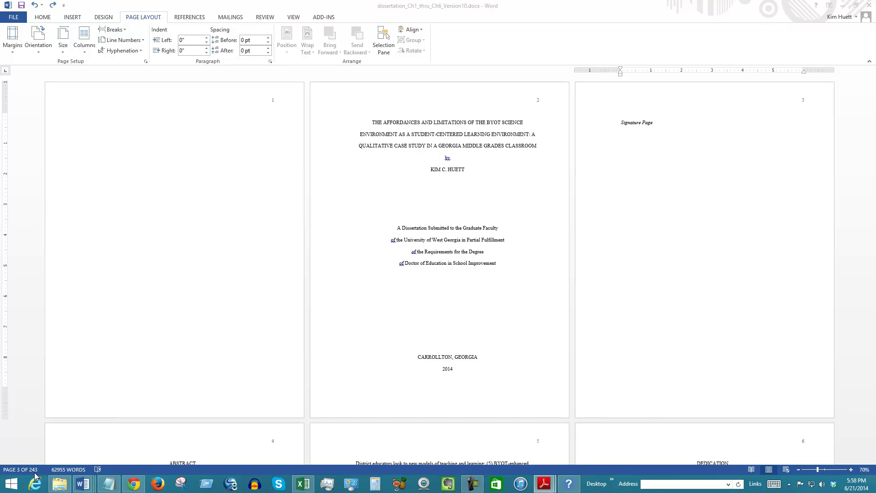
click(280, 313)
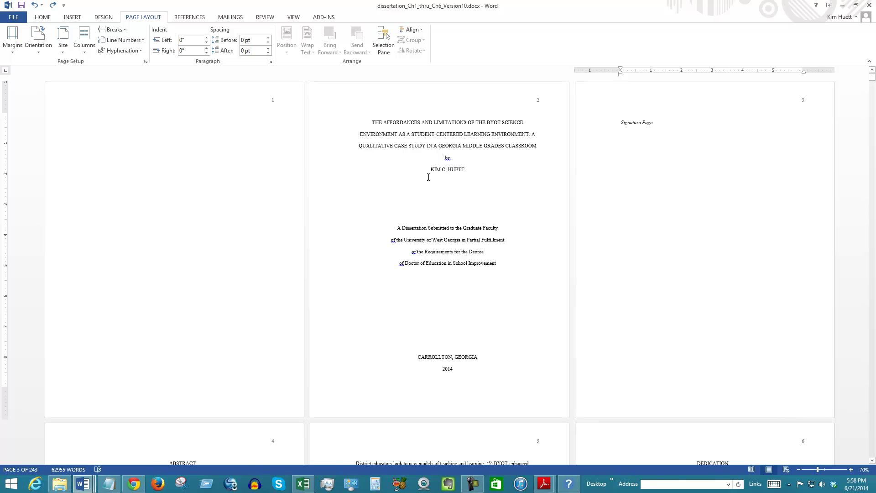
triple_click(369, 123)
click(370, 123)
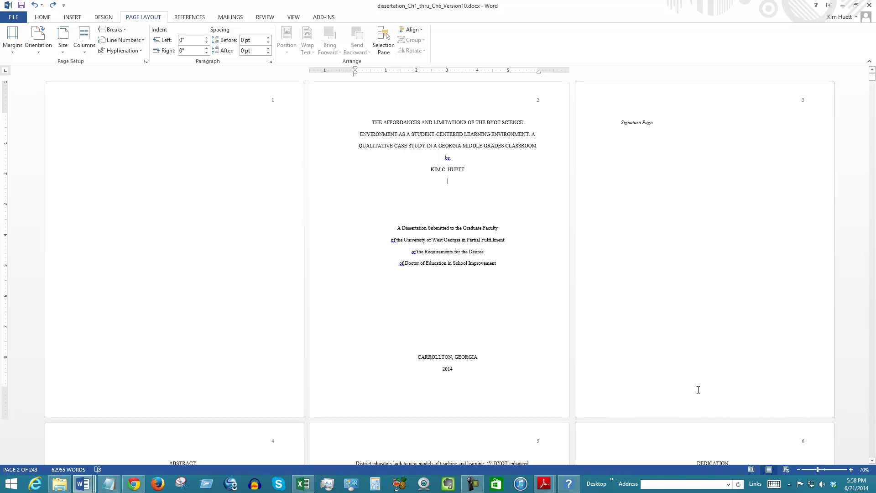
scroll(170, 304, down, 5)
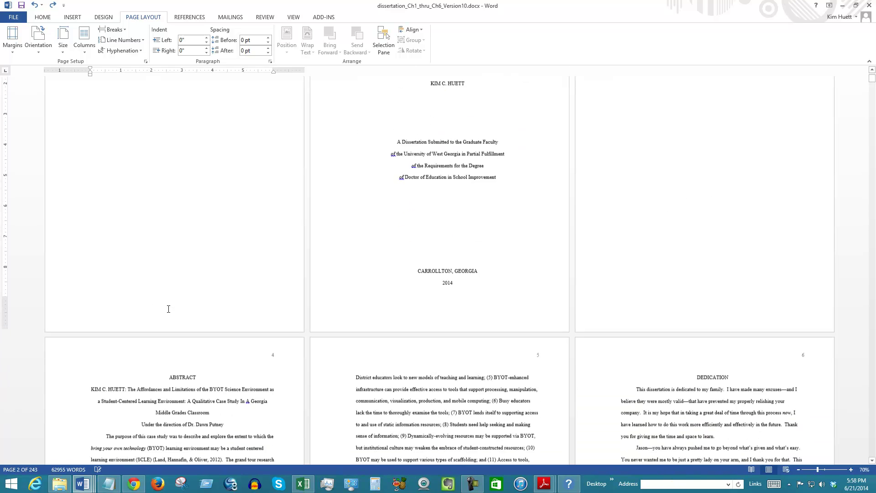
scroll(169, 314, down, 1)
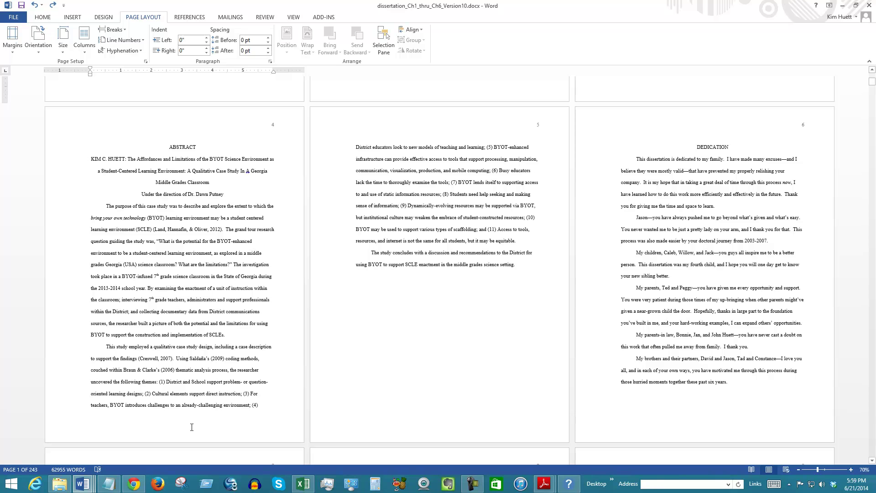
scroll(208, 178, up, 5)
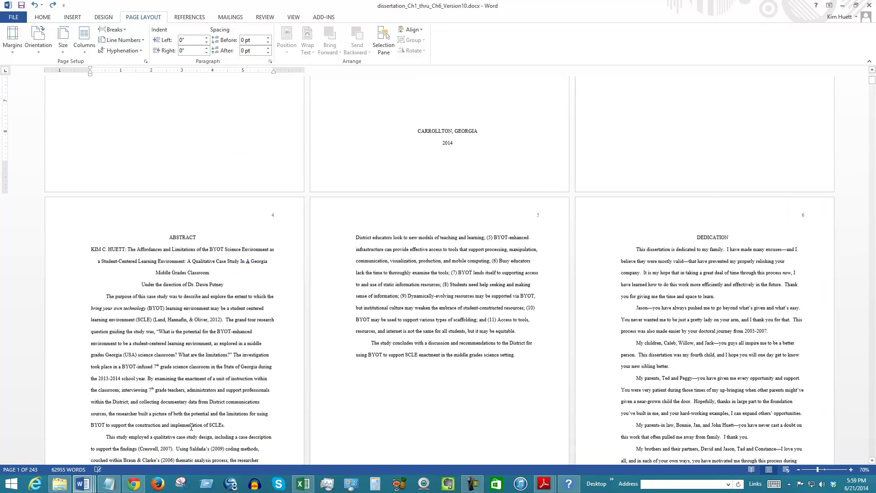
scroll(169, 173, up, 2)
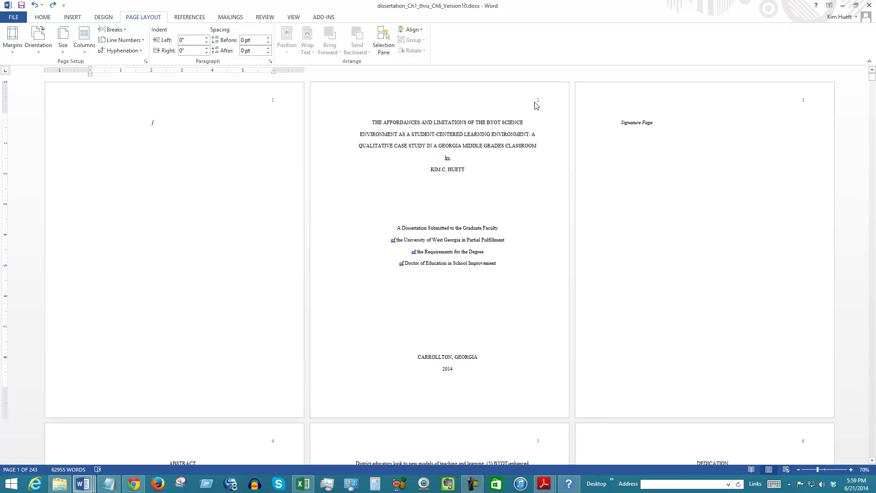
Examine the front matter's page numbering from the title page through the List of Figures, up to the start of Chapter One
scroll(392, 296, down, 1)
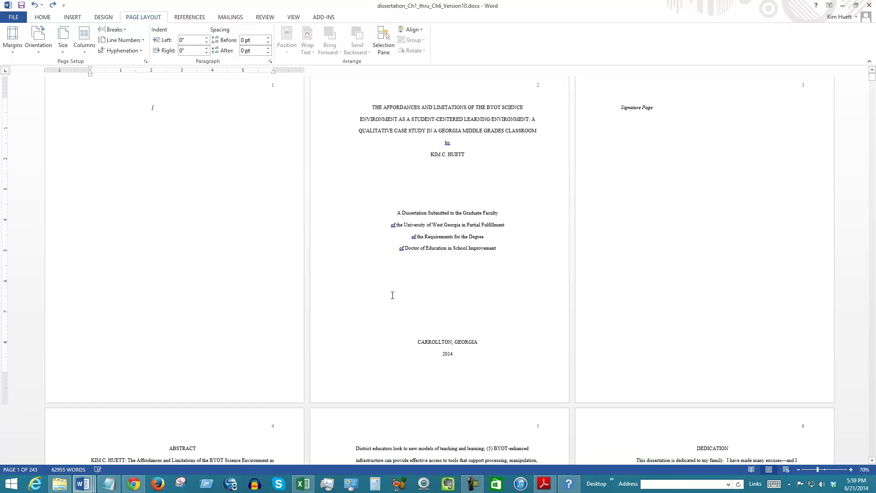
scroll(392, 296, down, 2)
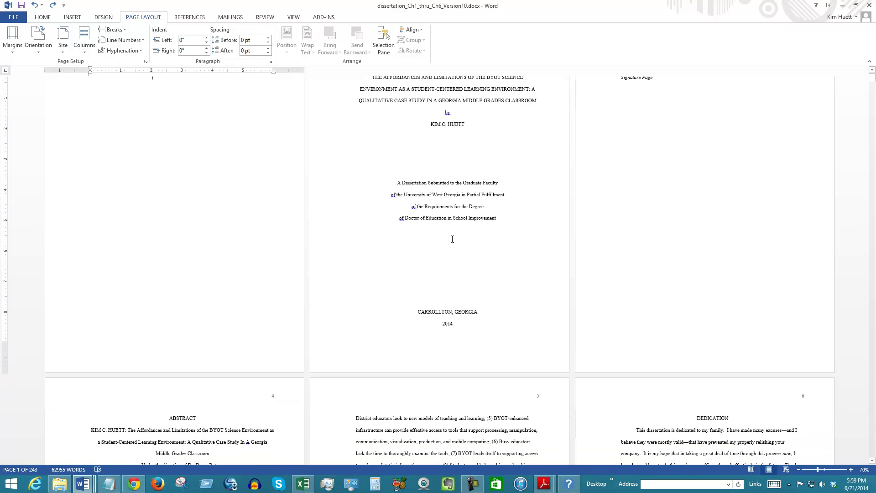
scroll(388, 240, down, 1)
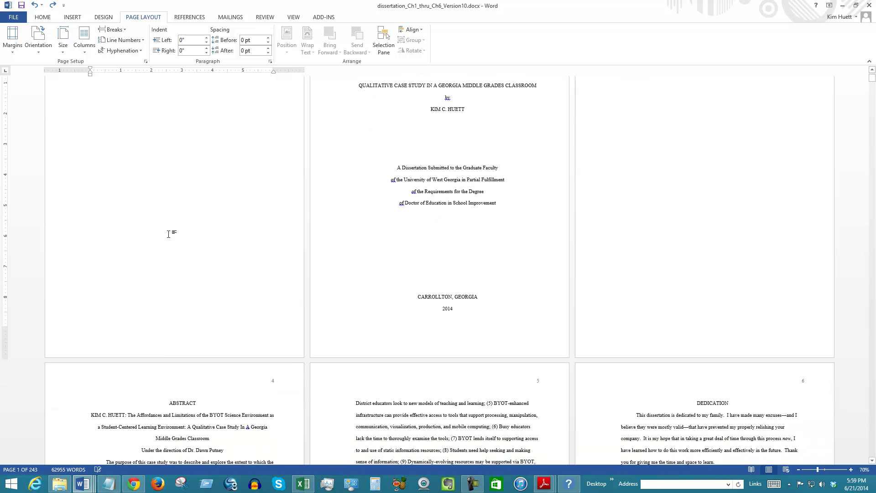
scroll(380, 229, up, 3)
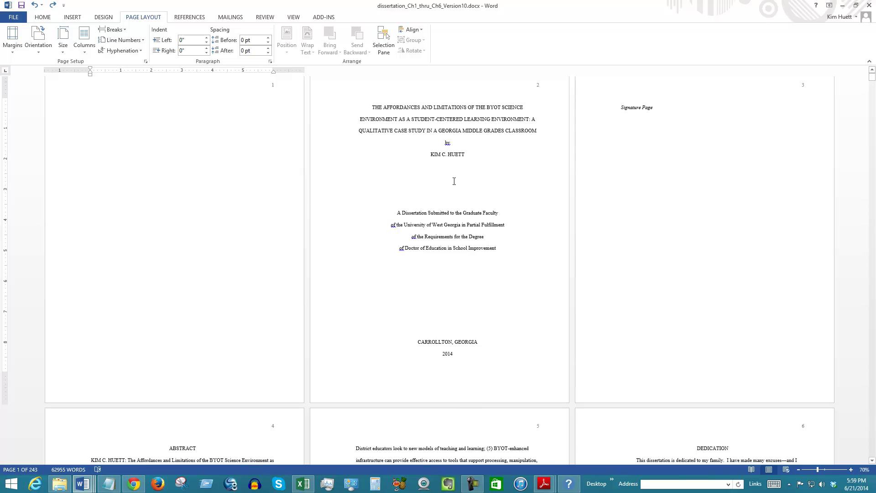
scroll(658, 229, down, 12)
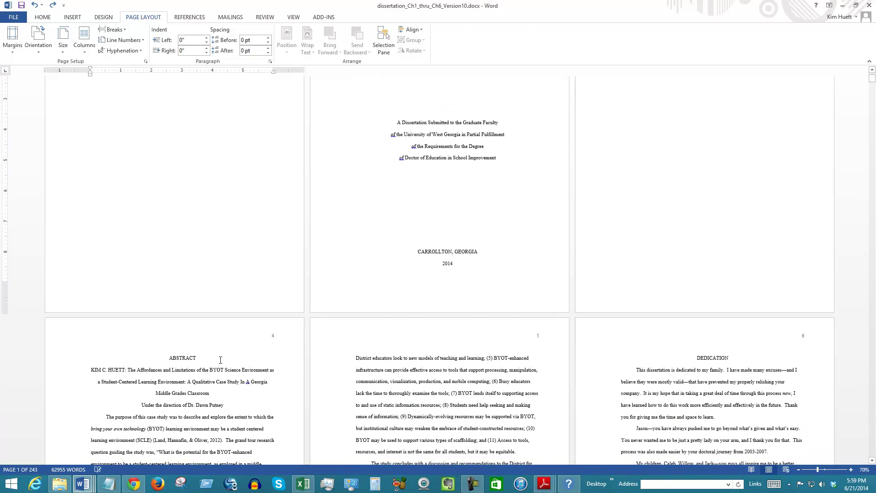
scroll(167, 329, down, 11)
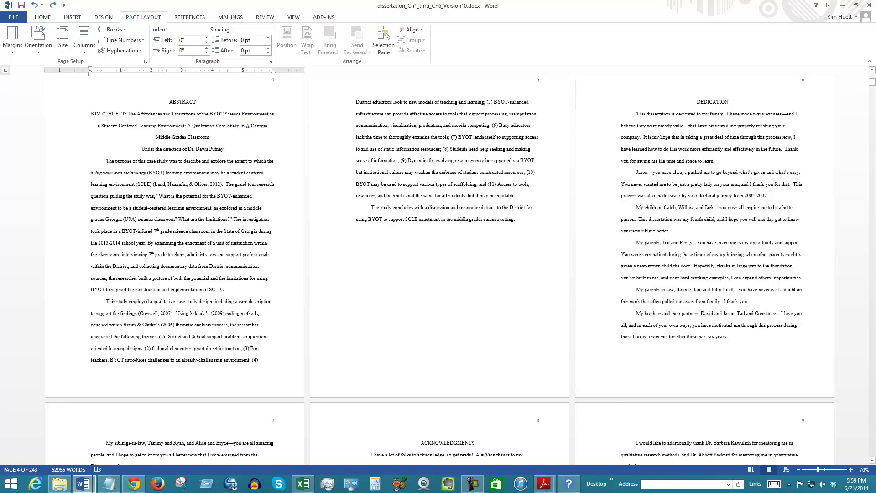
click(873, 451)
click(872, 451)
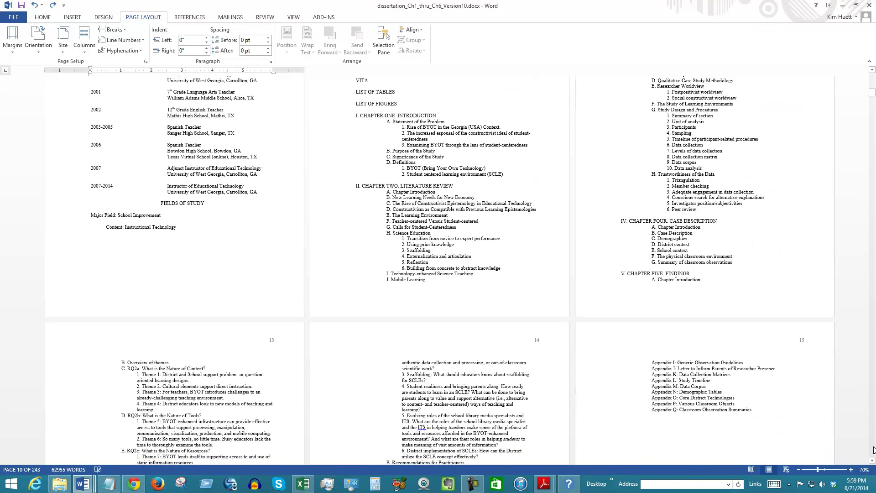
click(872, 451)
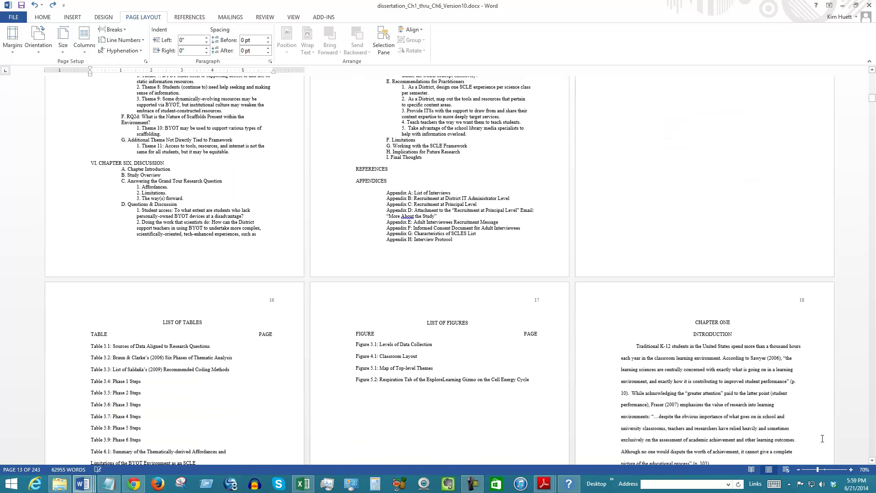
scroll(438, 174, down, 3)
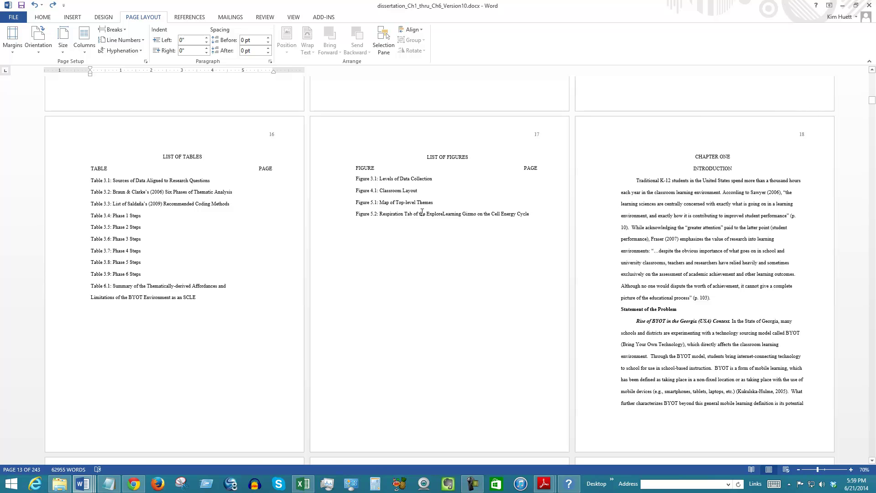
scroll(444, 273, down, 1)
scroll(445, 296, up, 1)
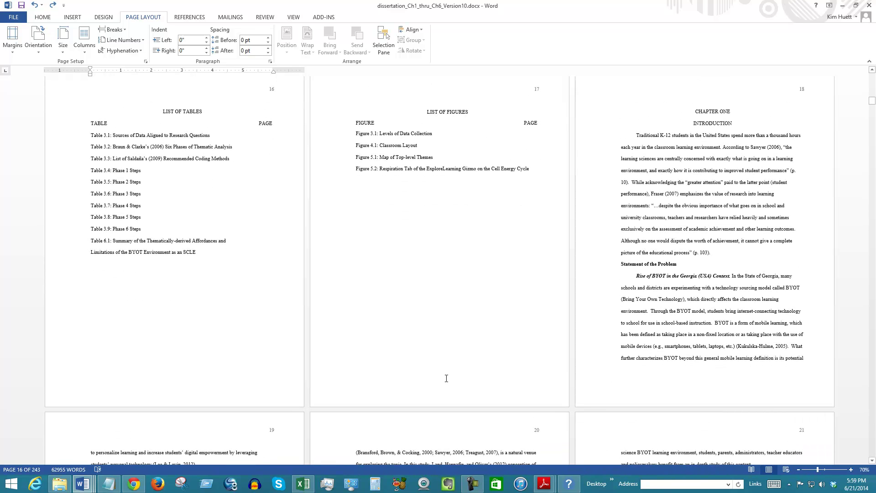
scroll(455, 336, up, 1)
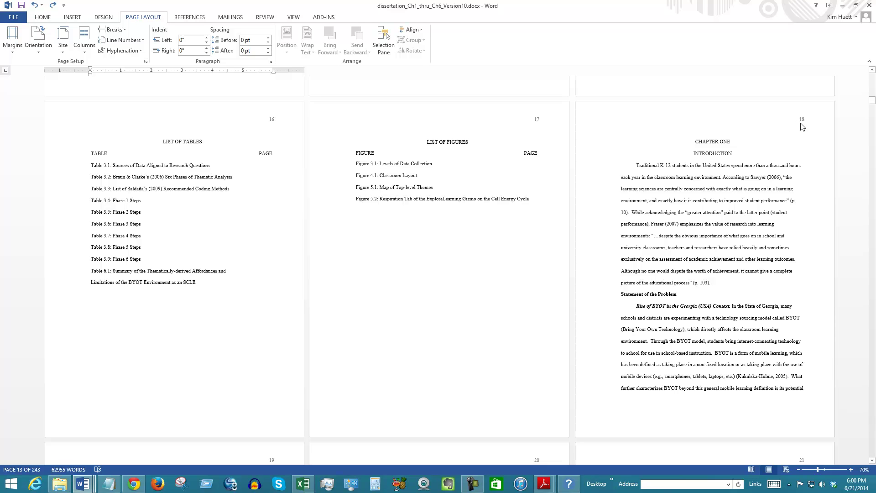
Examine the header page numbers from Chapter One into Chapter Two and on the document's very last pages
scroll(733, 211, down, 5)
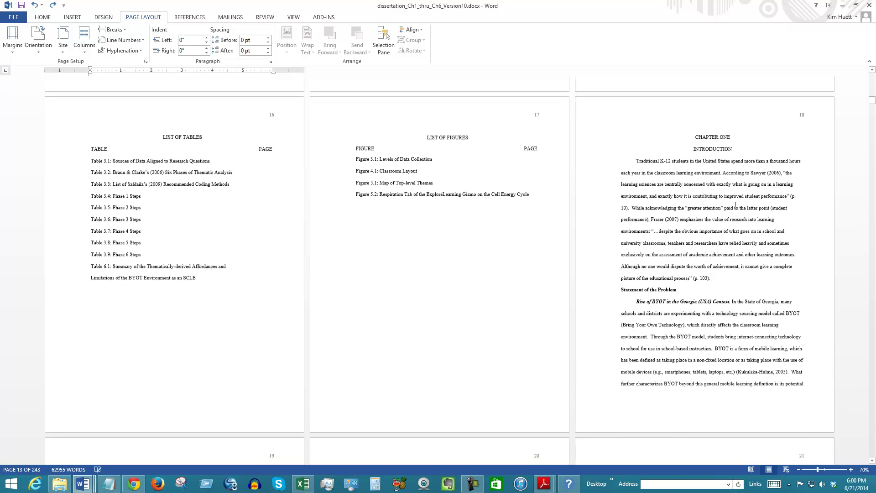
scroll(733, 211, down, 7)
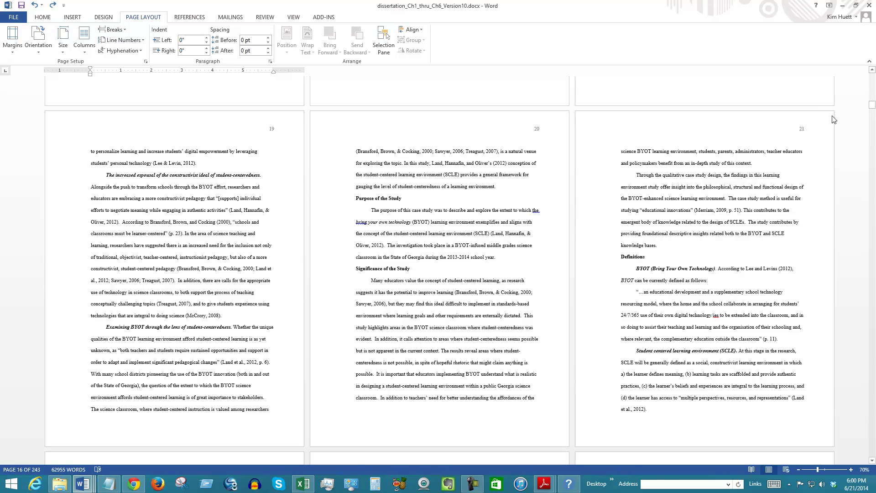
scroll(338, 230, down, 5)
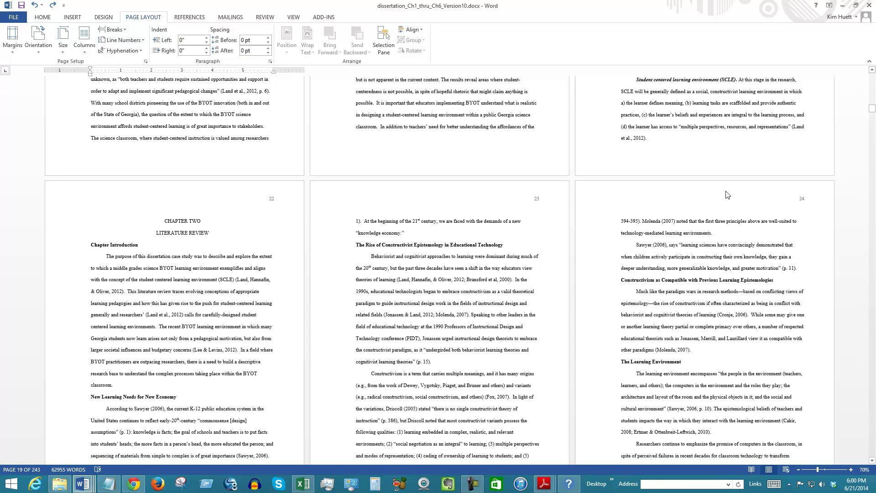
scroll(236, 210, down, 1)
scroll(235, 211, down, 1)
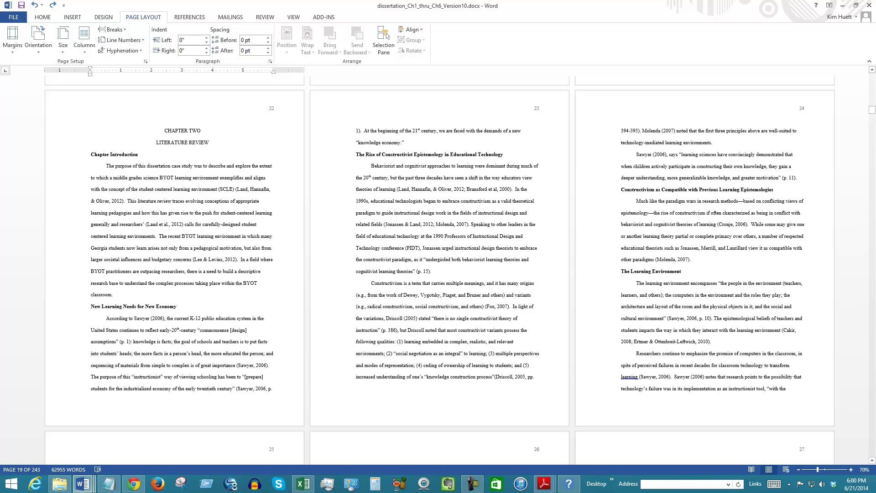
click(872, 451)
drag(872, 115, 869, 456)
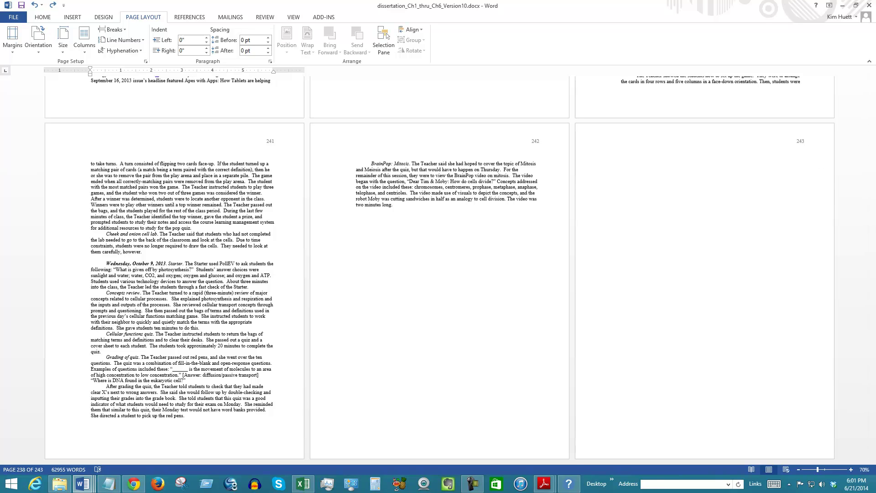
Return to odesk_formatting_job_june2014.docx and review the job overview and the Section 1 and Section 2 pagination instructions
key(alt+Tab)
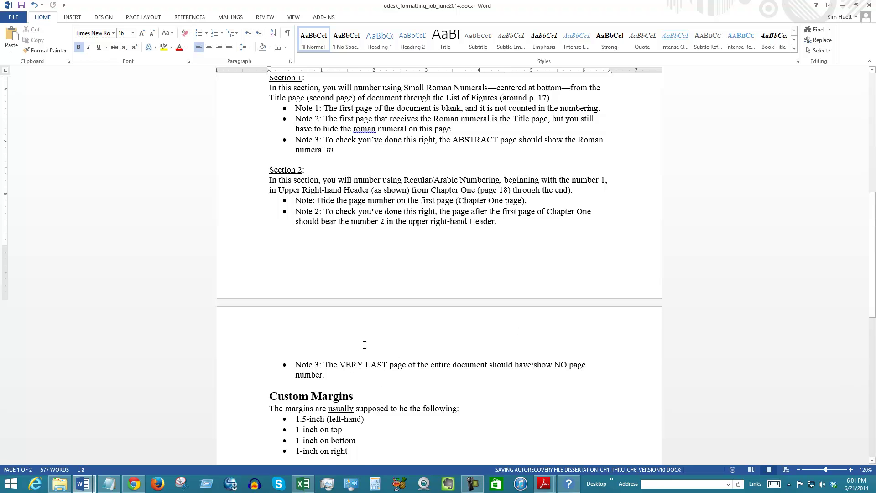
scroll(363, 344, up, 3)
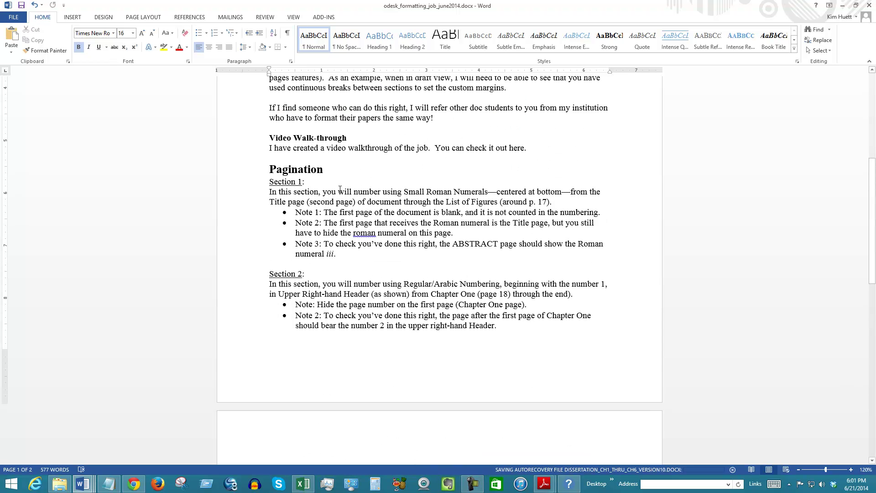
scroll(364, 182, up, 8)
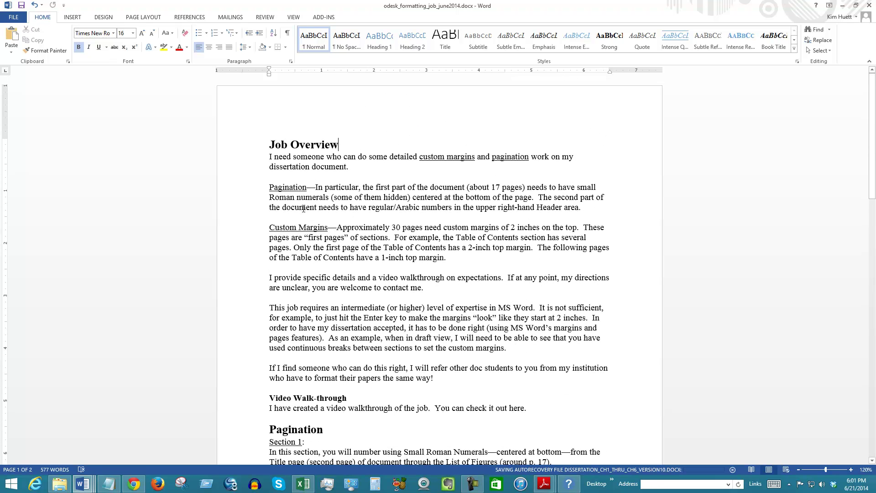
scroll(355, 263, down, 6)
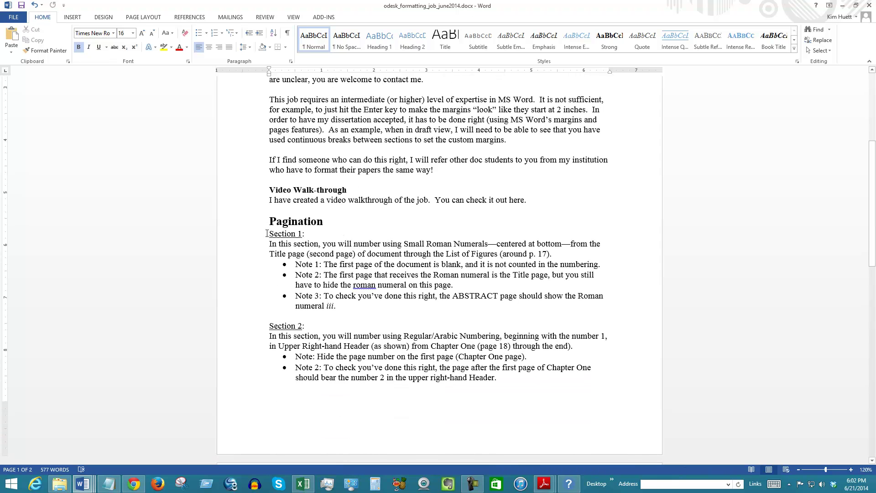
drag(256, 234, 257, 311)
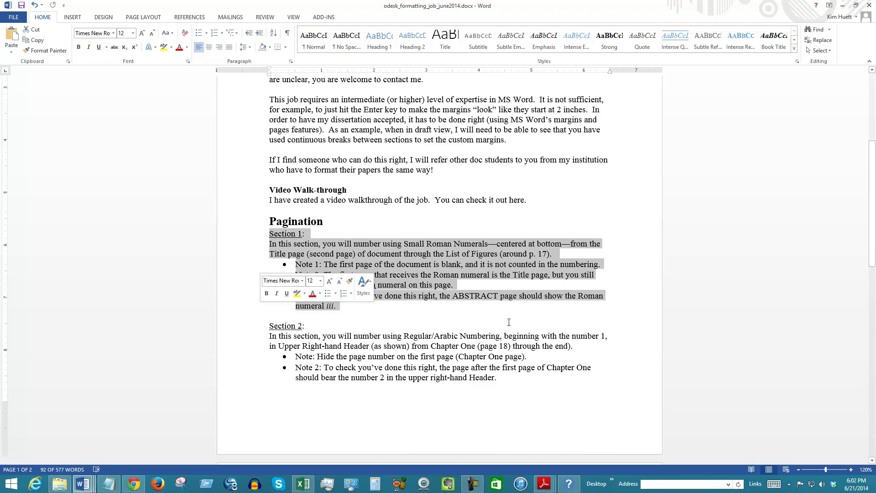
click(473, 483)
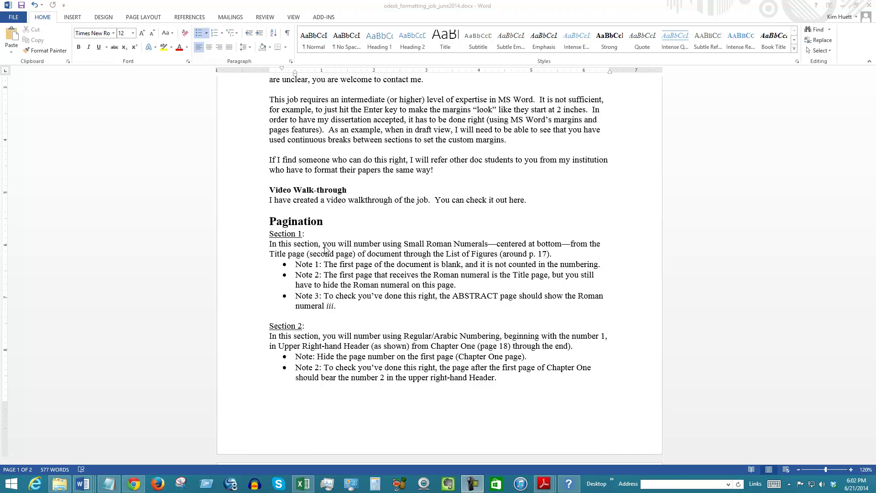
click(364, 276)
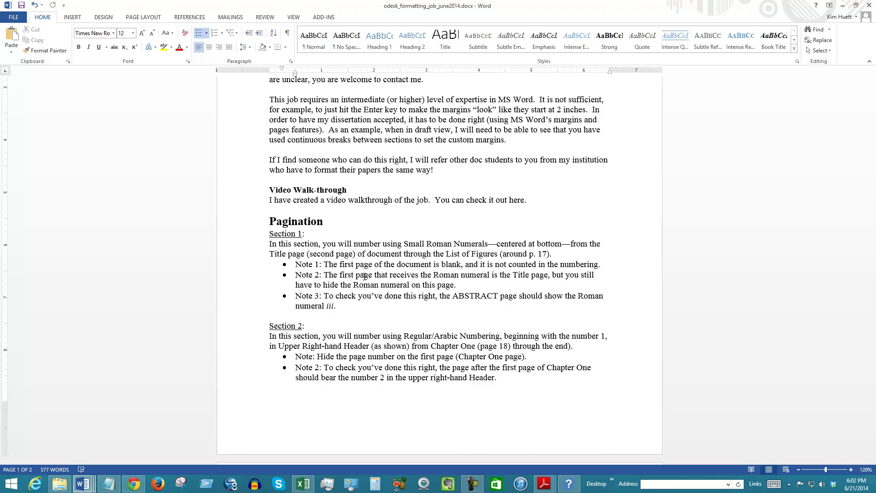
scroll(362, 273, down, 1)
scroll(358, 269, down, 3)
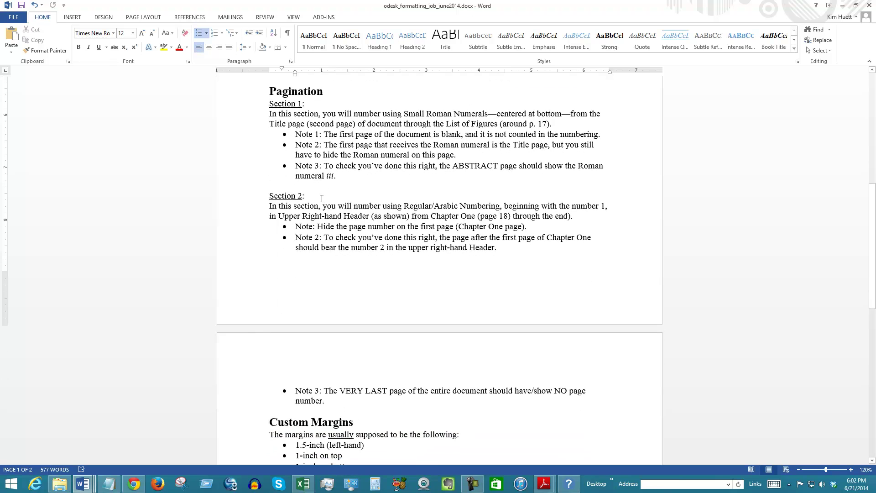
Remove the stray closing parenthesis after "through the end" in the Section 2 instructions and review the Custom Margins section
key(ctrl+z)
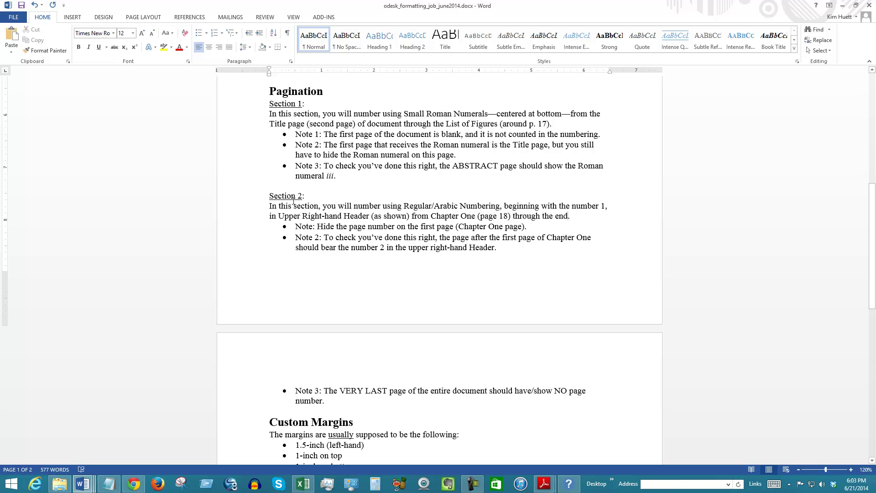
scroll(324, 238, down, 6)
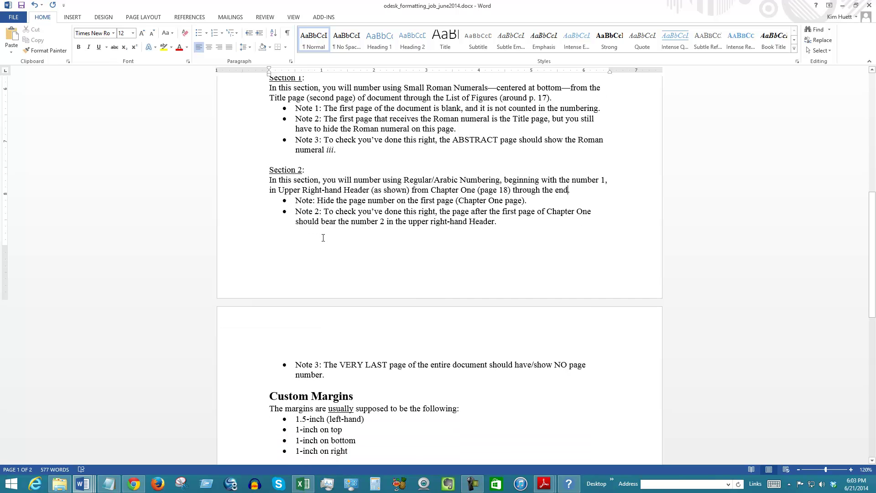
scroll(321, 239, down, 3)
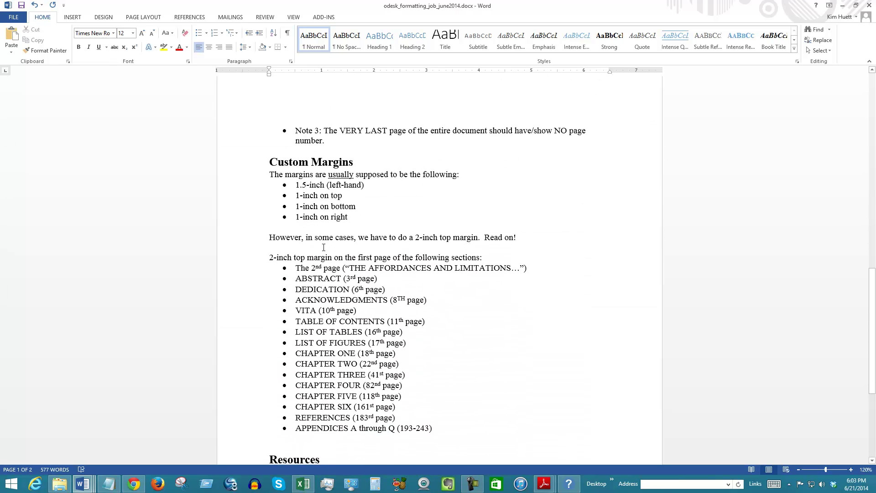
scroll(340, 205, down, 1)
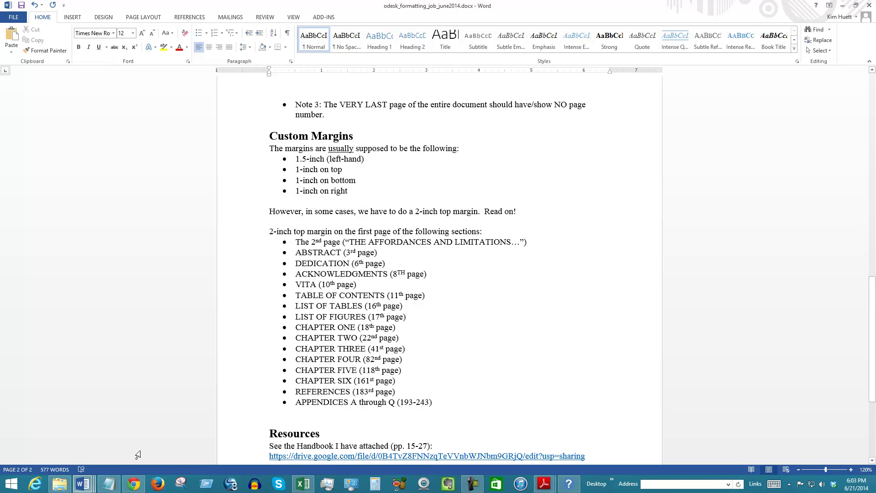
Switch to dissertation_Ch1_thru_Ch6_Version10.docx and inspect its custom margin settings in Page Setup without changing them
mouse_move(90, 487)
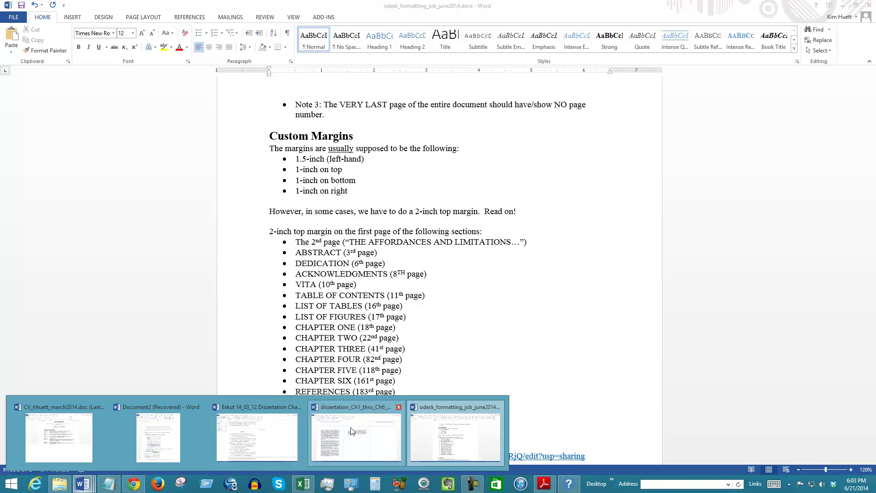
click(359, 436)
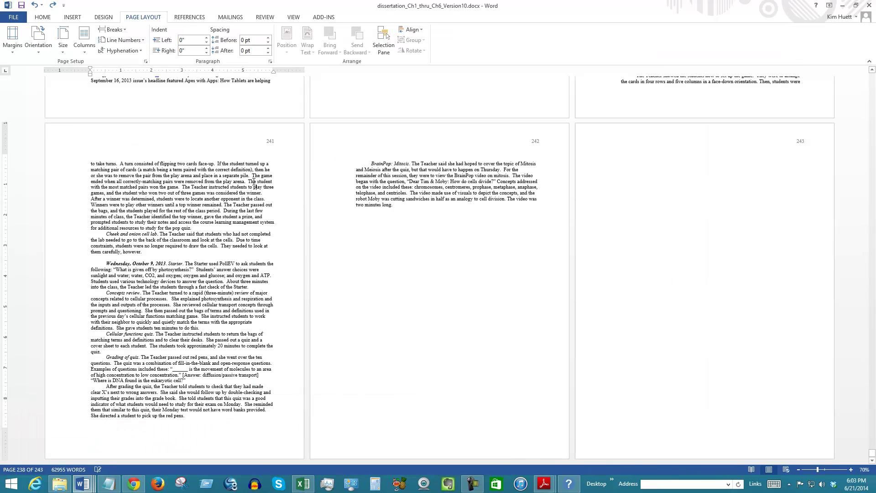
scroll(268, 176, up, 6)
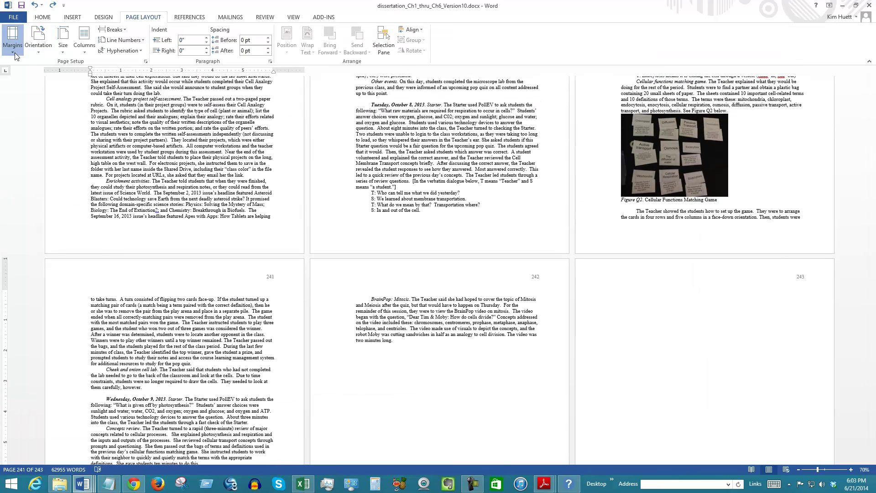
click(15, 53)
click(25, 300)
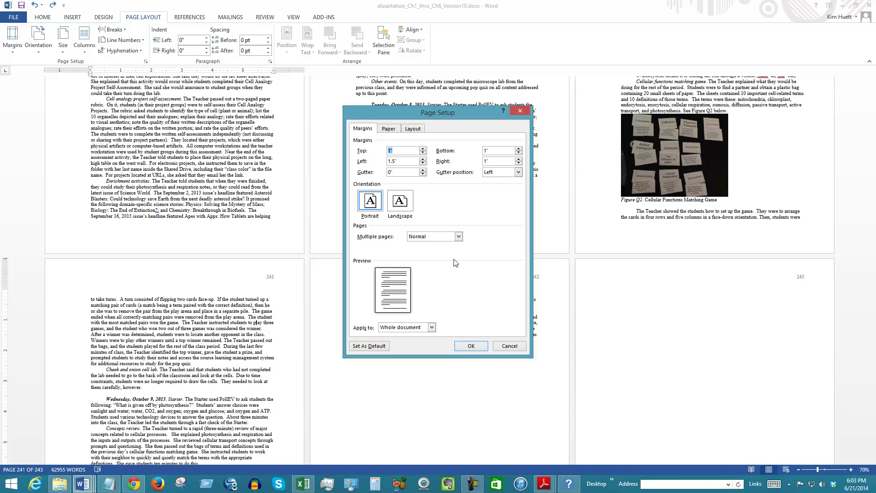
click(508, 347)
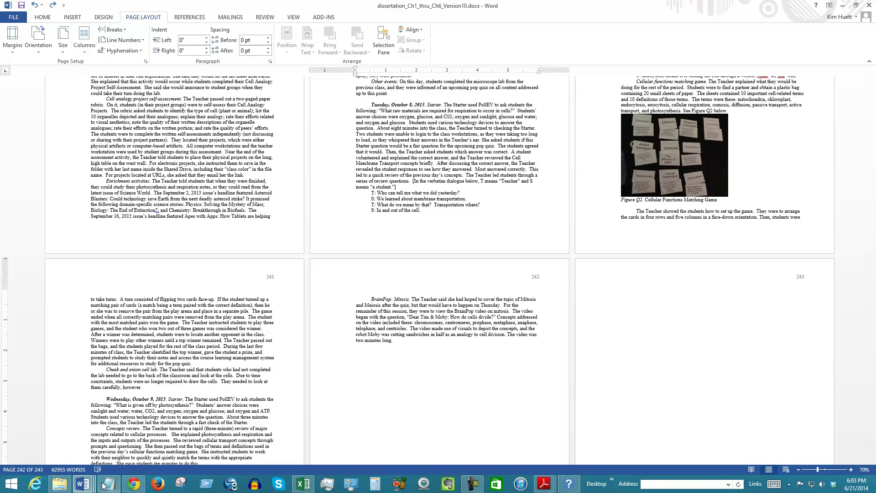
Return to odesk_formatting_job_june2014.docx and review the usual margins and the list of sections requiring a 2-inch top margin
mouse_move(83, 483)
click(433, 430)
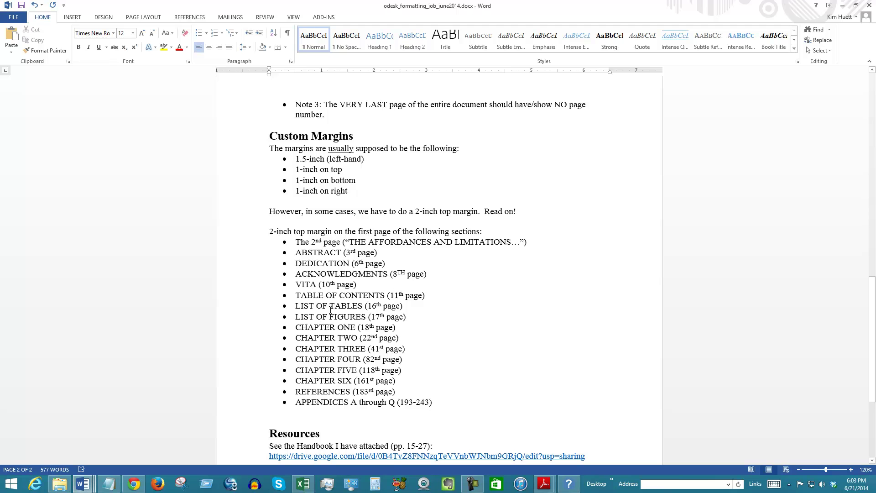
scroll(271, 137, up, 1)
click(271, 137)
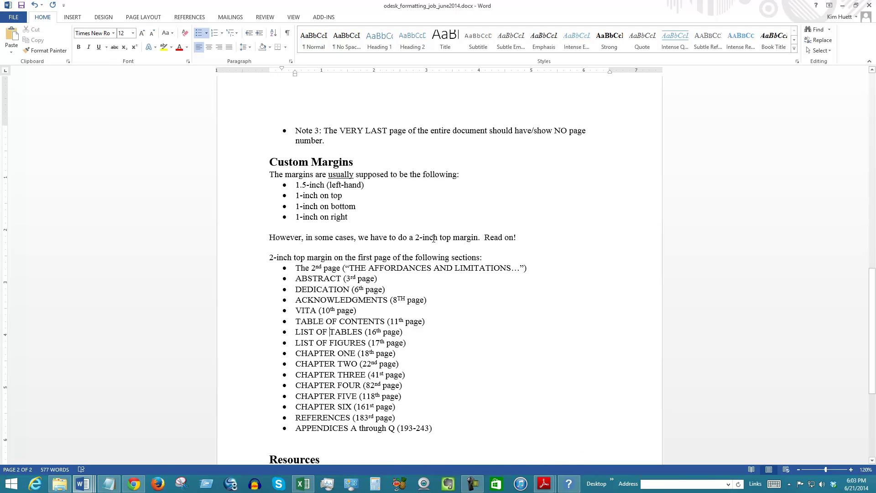
scroll(461, 250, down, 4)
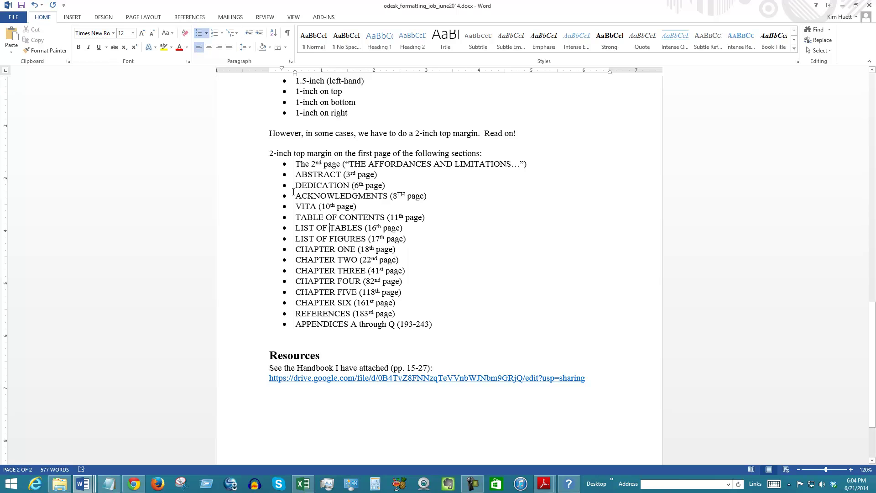
Place the job description window over part of the dissertation and insert "TITLE/" before "2nd page" in the 2-inch top margin list
drag(355, 10, 836, 35)
drag(607, 33, 479, 49)
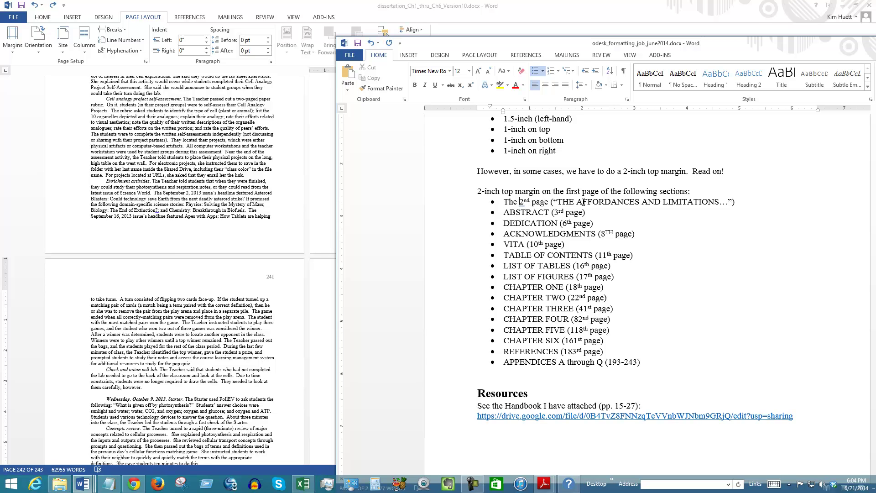
click(519, 202)
text(TITL)
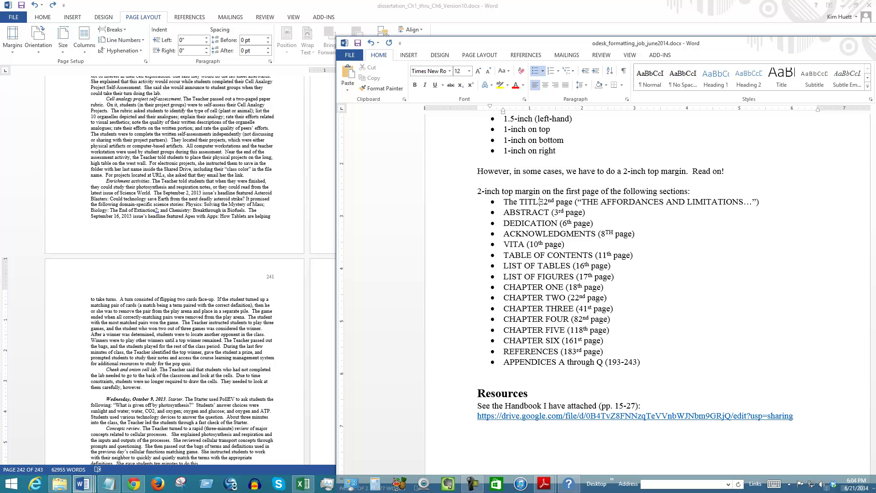
text(E/)
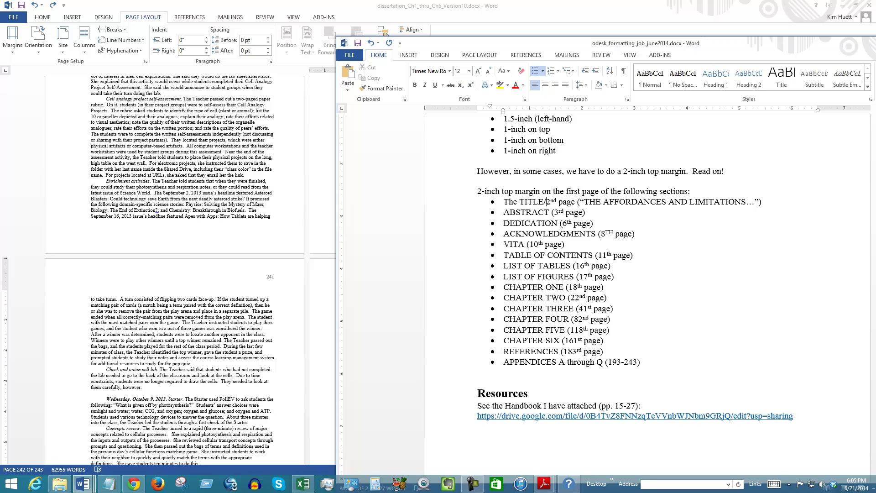
Switch to the dissertation and examine the top margins from the title and signature pages through the abstract and dedication
key(alt+Tab)
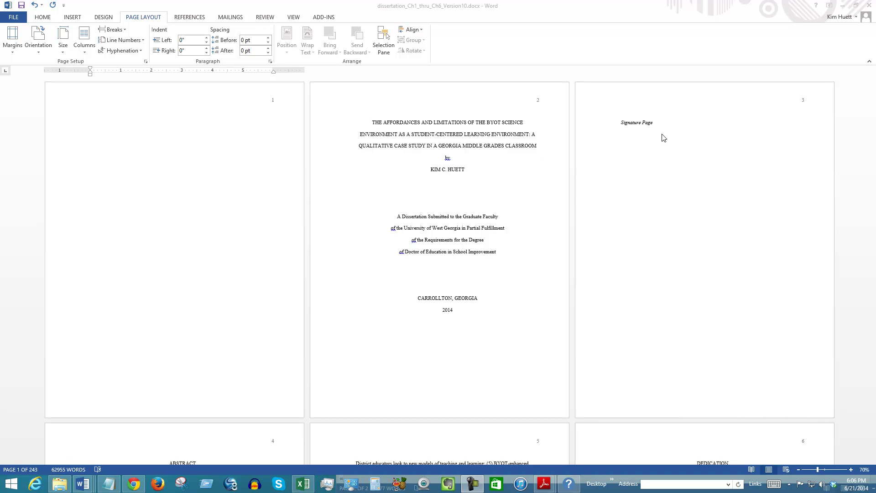
click(690, 138)
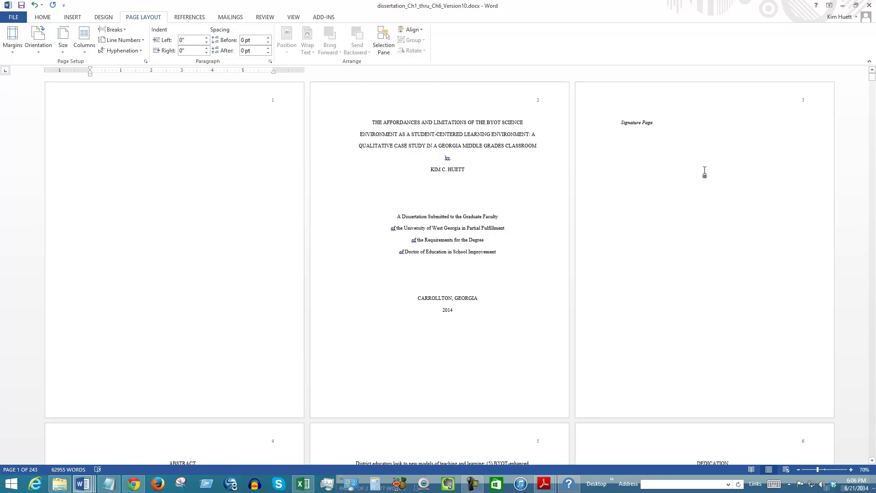
scroll(697, 171, down, 1)
scroll(741, 187, down, 1)
scroll(735, 186, up, 1)
scroll(695, 190, down, 1)
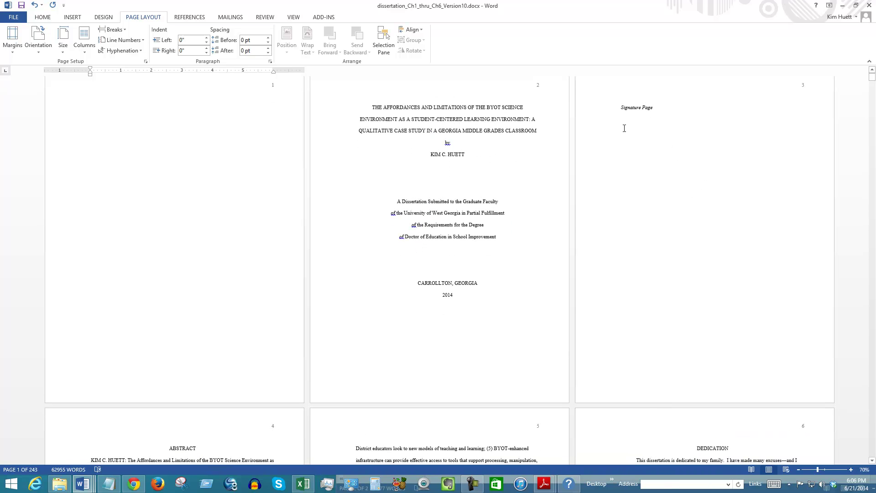
scroll(698, 175, down, 10)
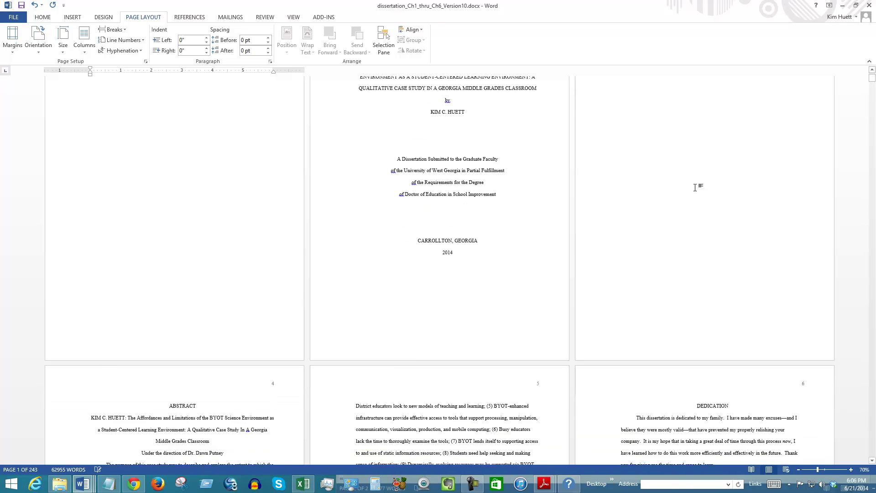
scroll(646, 219, up, 9)
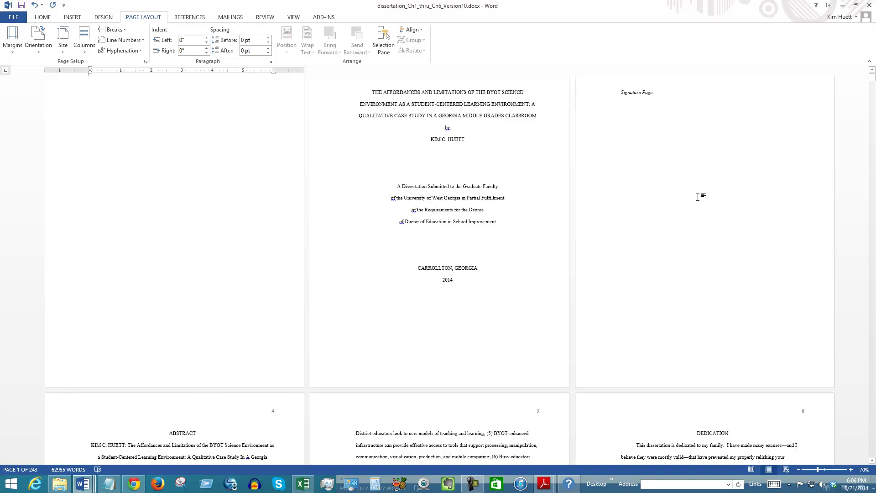
scroll(548, 188, down, 8)
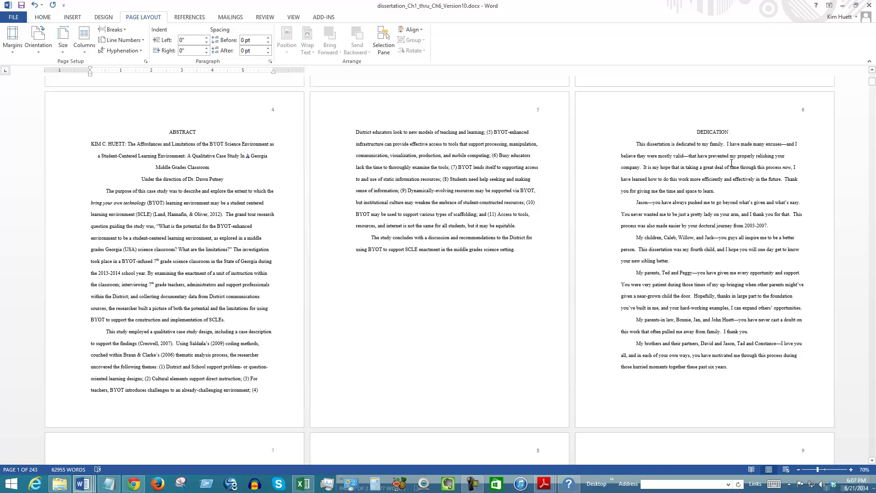
Examine the top margins of the Acknowledgments, Vita and Table of Contents pages, then return to the title page
scroll(717, 166, down, 5)
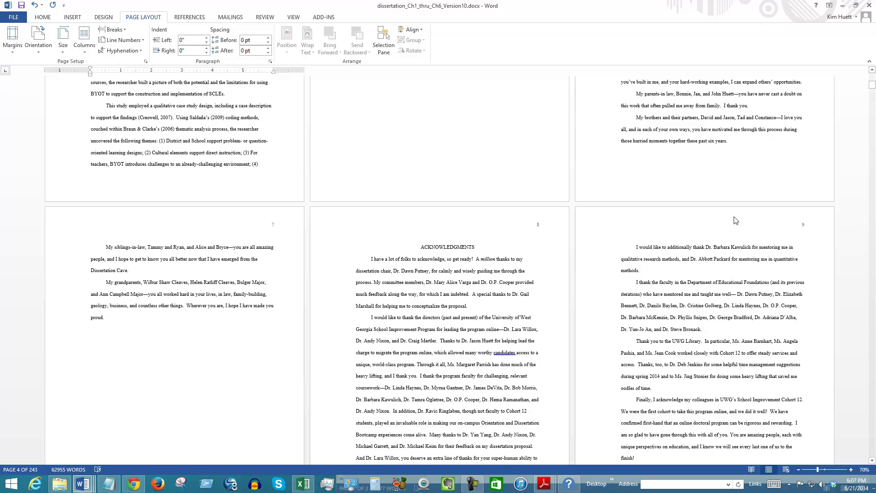
scroll(681, 240, down, 3)
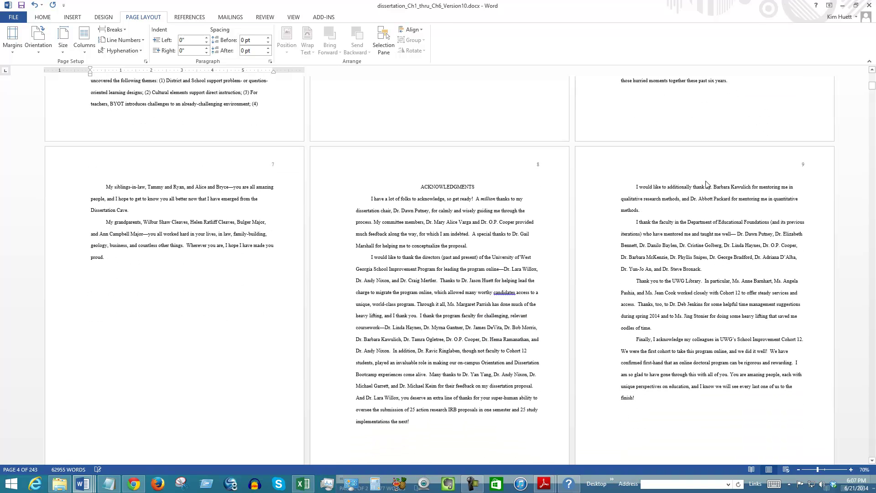
scroll(692, 162, down, 8)
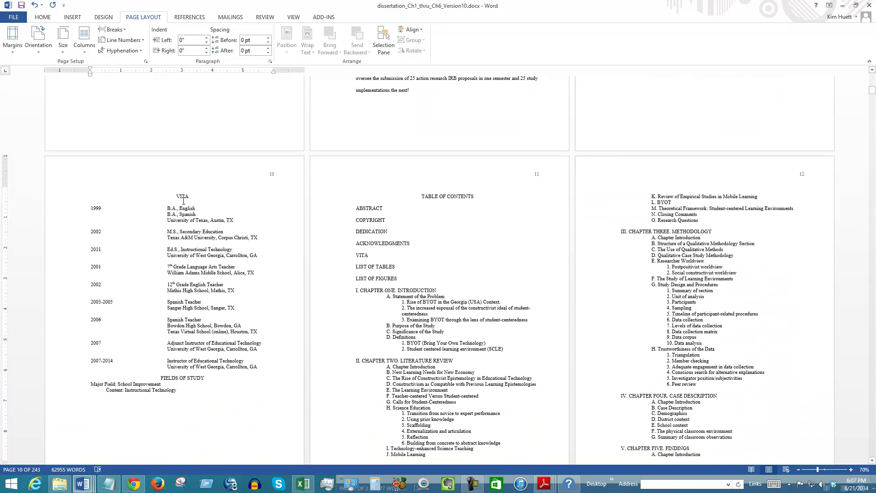
scroll(201, 209, up, 4)
scroll(201, 209, up, 20)
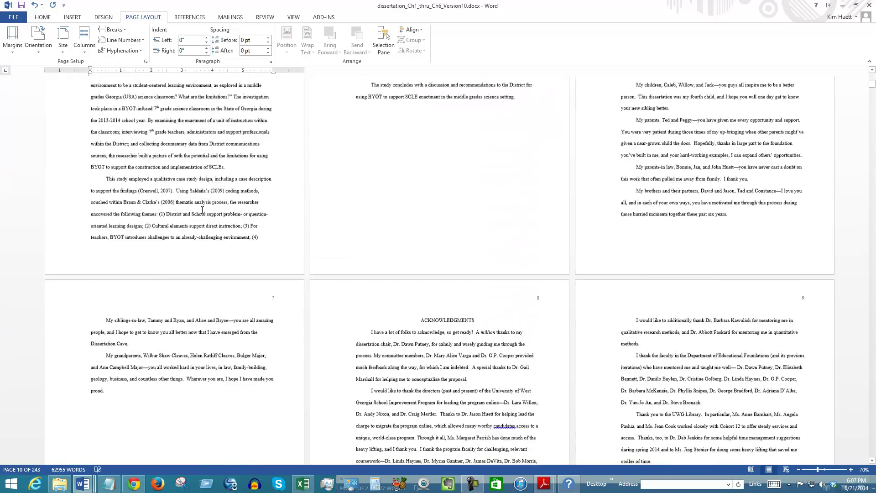
scroll(202, 210, up, 5)
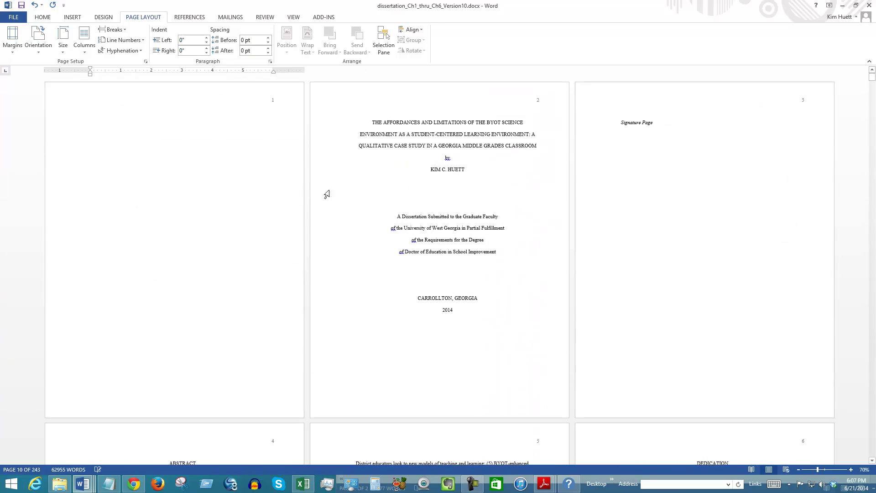
Delete one blank line above "CARROLLTON, GEORGIA" and one above "A Dissertation Submitted to the Graduate Faculty" on the title page
click(438, 272)
key(Delete)
click(427, 195)
key(Delete)
Examine the layout of the Vita page, including the space below Fields of Study, and the first Table of Contents page
scroll(359, 256, down, 4)
scroll(332, 285, down, 10)
scroll(313, 302, down, 5)
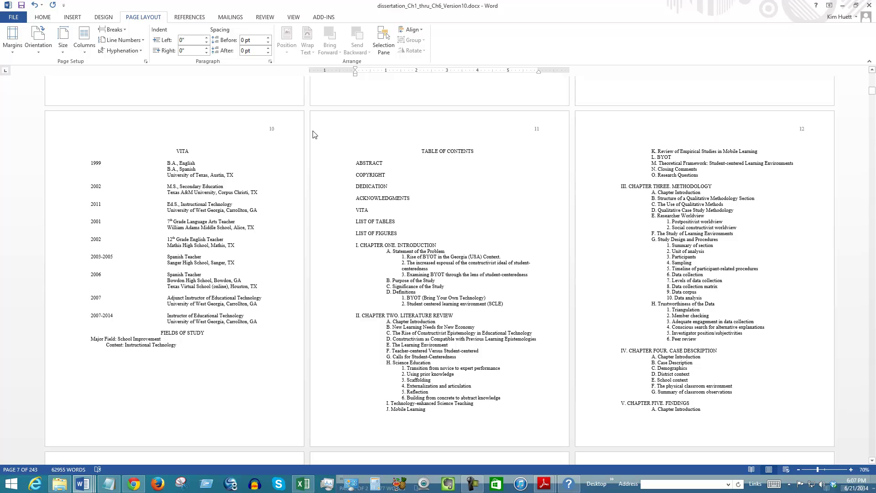
click(123, 372)
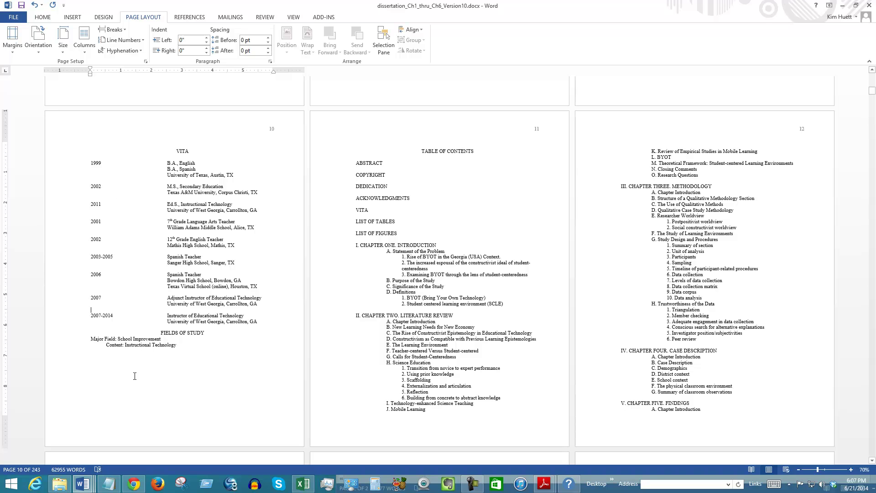
click(93, 378)
click(431, 201)
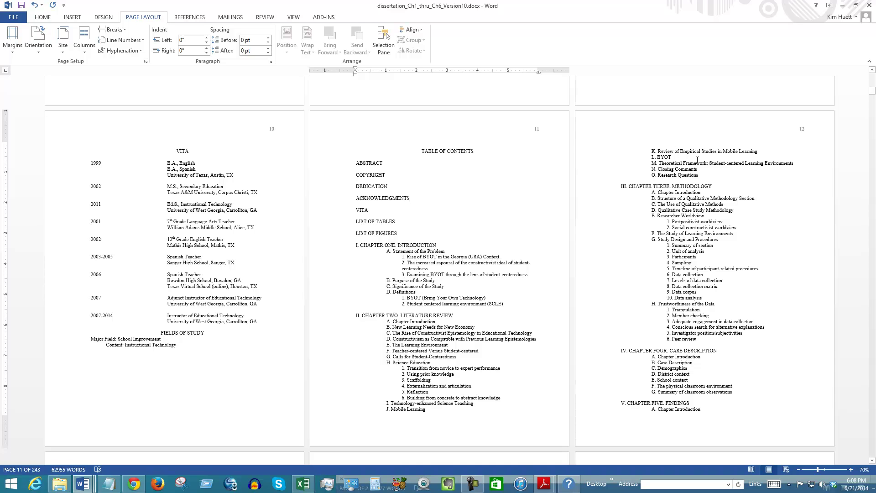
Examine the remaining Table of Contents, the List of Tables, the List of Figures and the Chapter One pages up to Chapter Two
scroll(705, 158, down, 5)
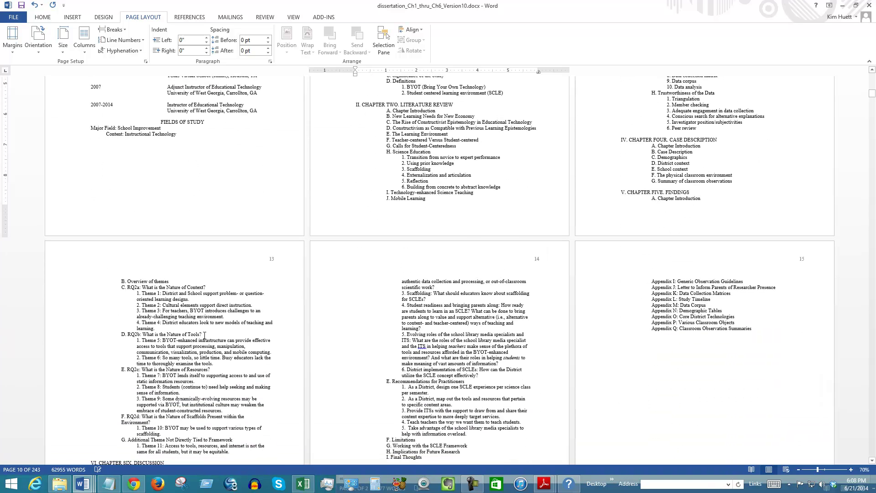
scroll(703, 200, down, 3)
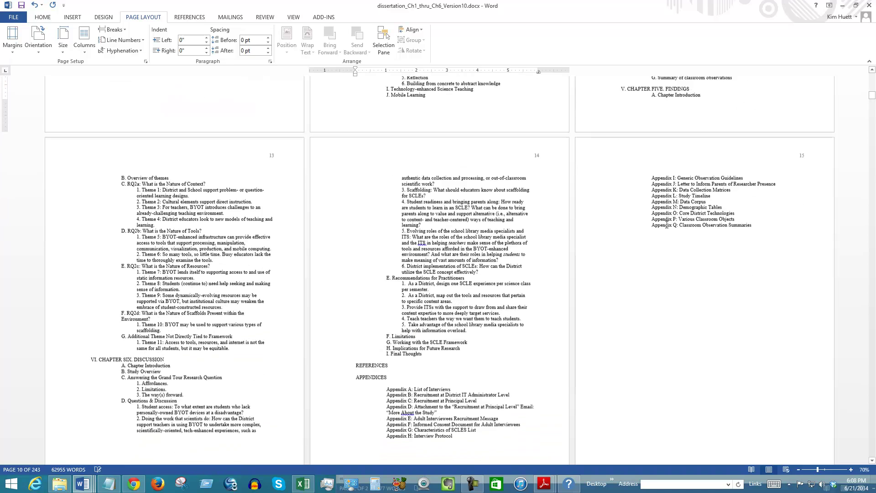
scroll(636, 252, down, 8)
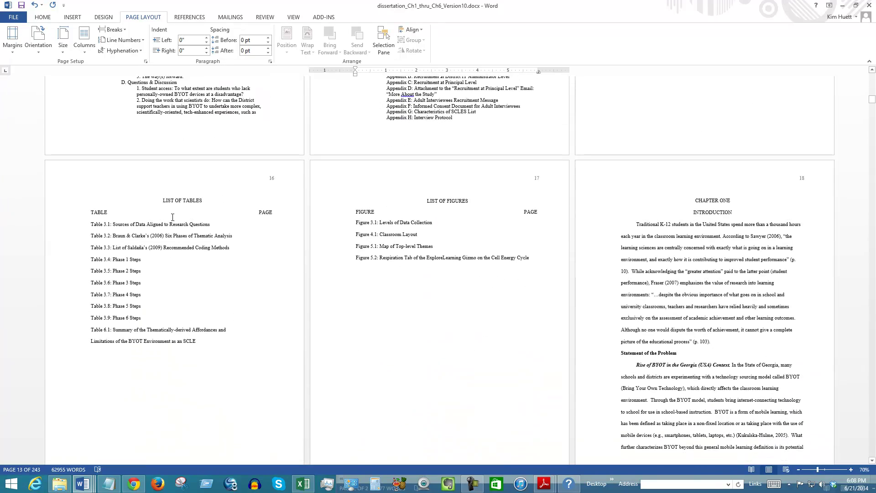
scroll(189, 229, down, 1)
scroll(189, 229, down, 2)
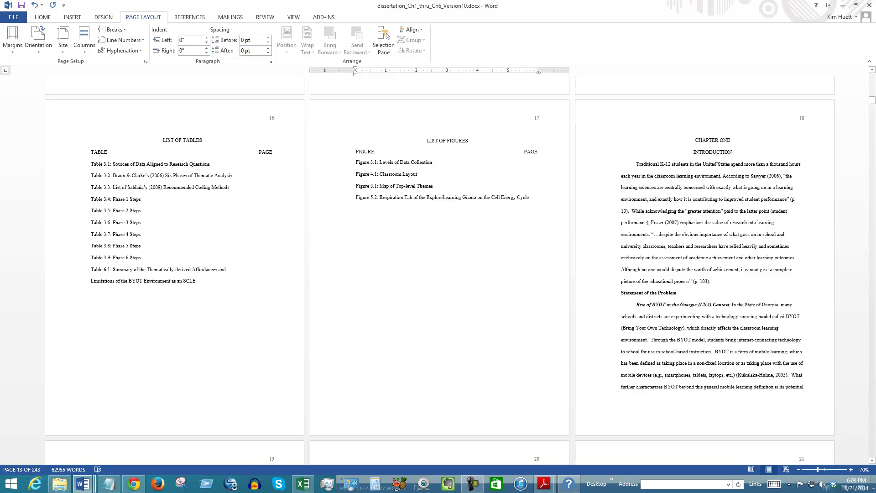
scroll(715, 166, down, 1)
scroll(715, 166, down, 5)
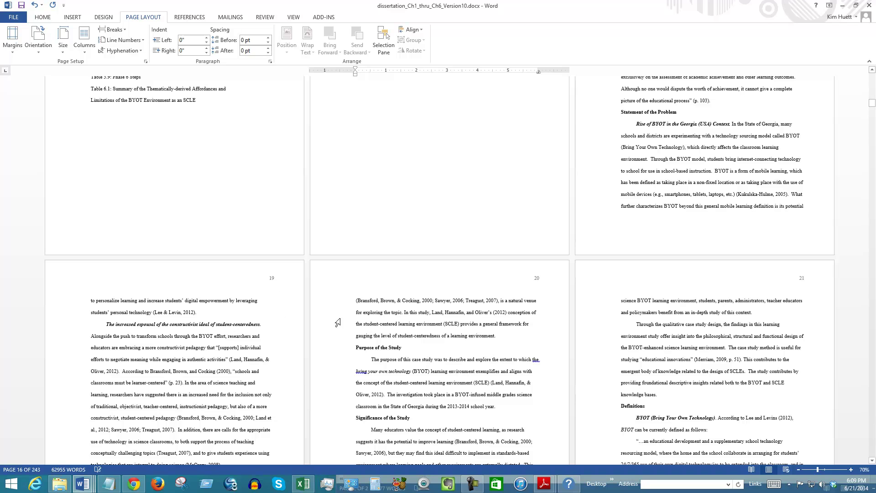
scroll(868, 441, down, 12)
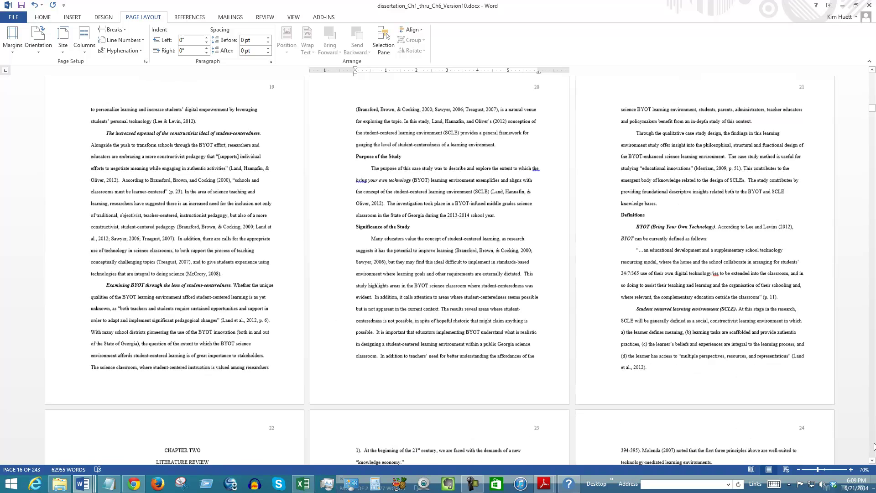
Search the dissertation for "chapter two" and examine the top margin of the Chapter Two first page and the pages after it
key(ctrl+f)
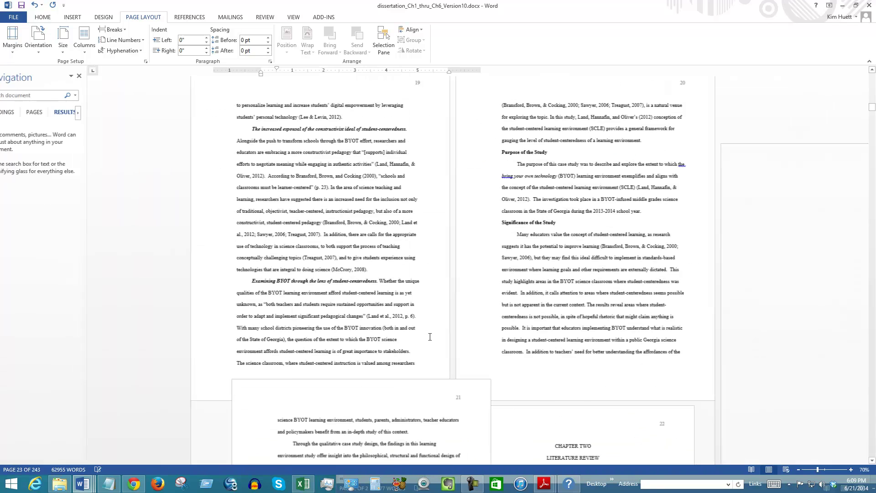
text(chpat)
key(BackSpace)
text(apter)
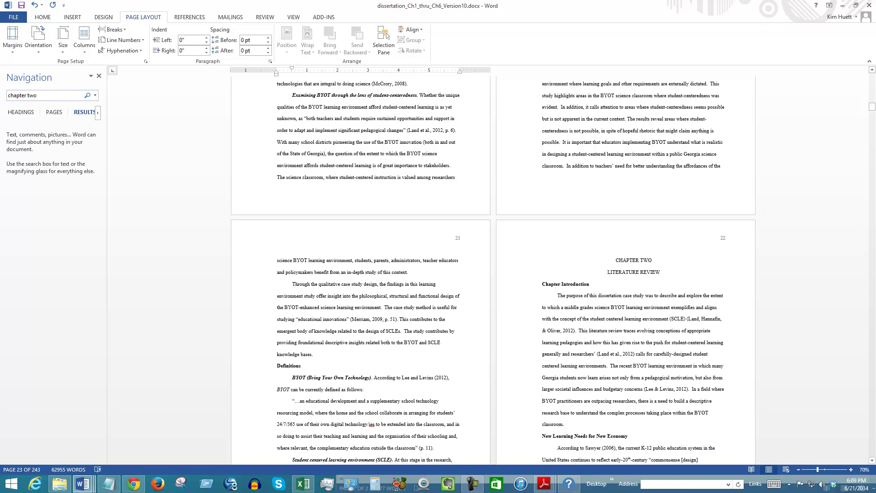
text( two)
key(Return)
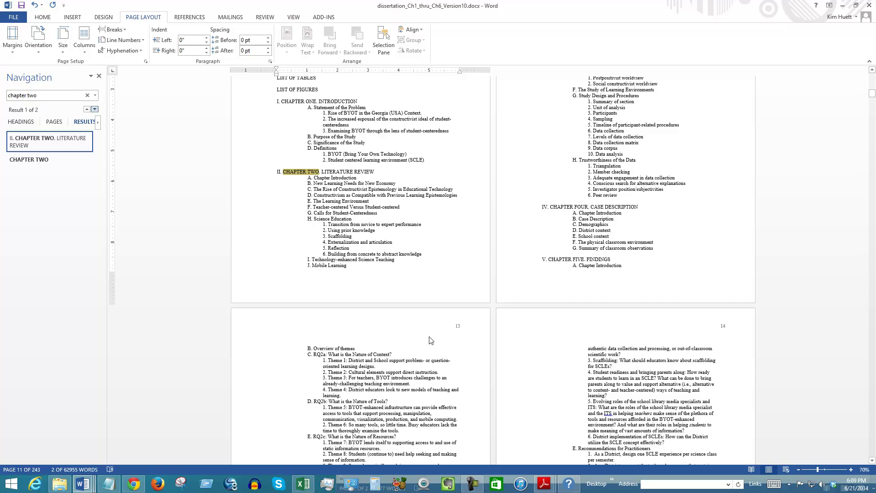
key(Return)
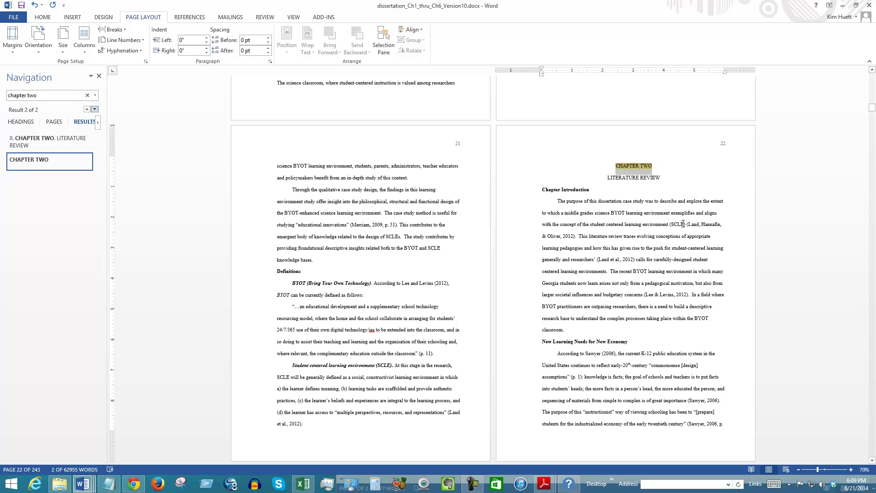
click(647, 236)
scroll(593, 274, down, 3)
scroll(577, 301, down, 2)
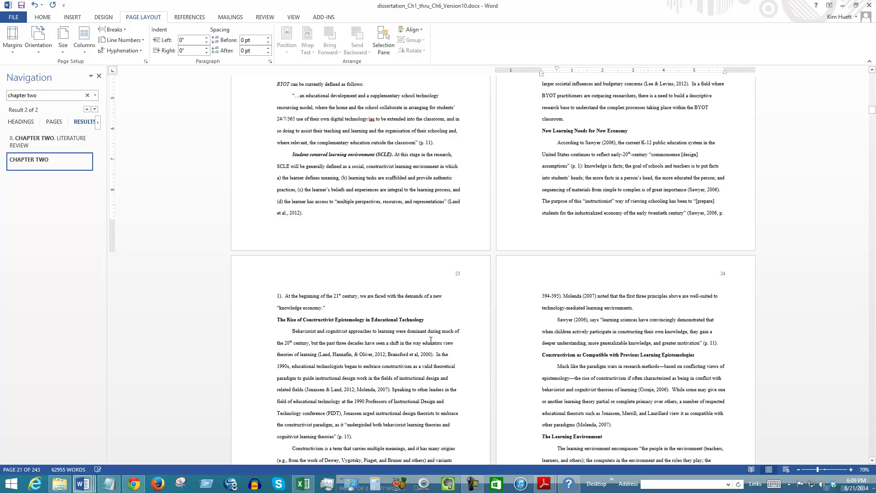
Search for "chapter three" and go to the Chapter Three heading on the Methodology chapter's first page
click(47, 94)
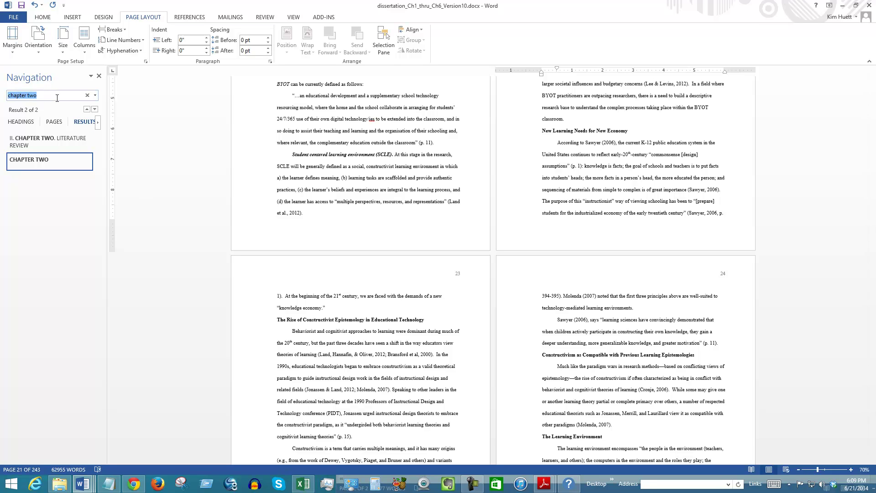
click(57, 98)
key(BackSpace)
key(BackSpace)
key(BackSpace)
scroll(613, 87, up, 1)
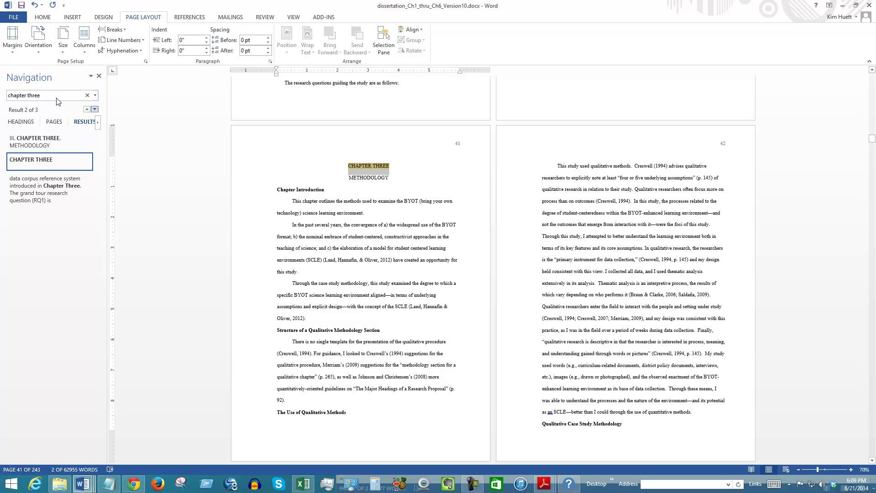
Search for "chapter four" and examine the Case Description chapter's first page and the pages after it
click(62, 95)
click(84, 94)
key(BackSpace)
key(BackSpace)
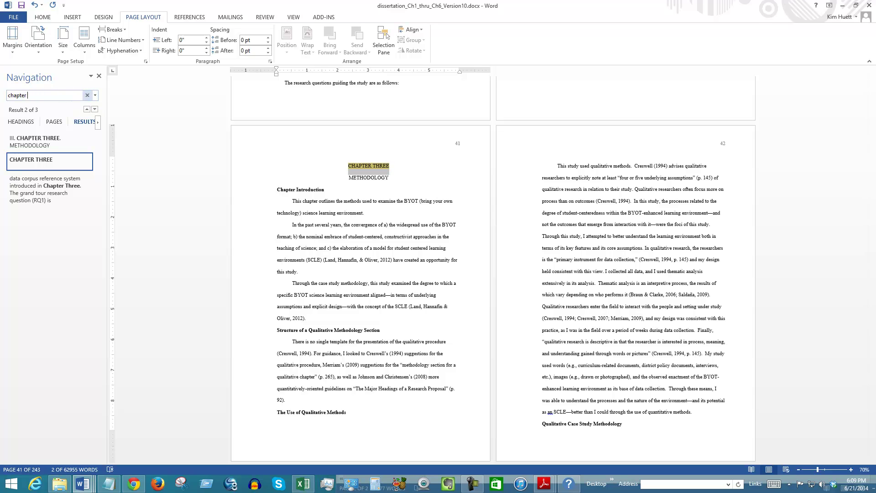
text(four)
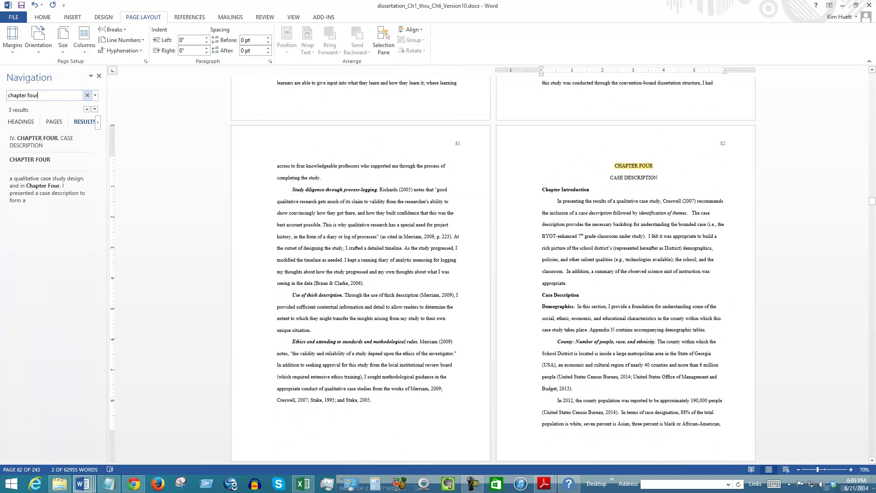
drag(631, 189, 639, 200)
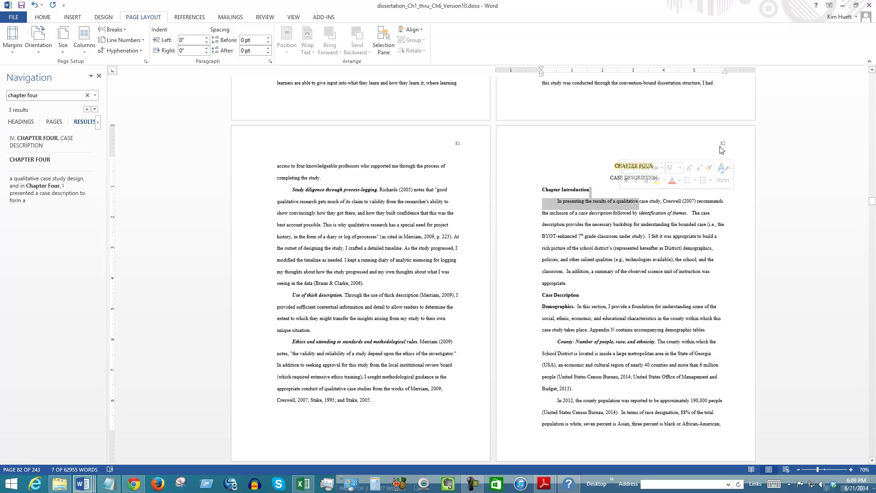
click(628, 212)
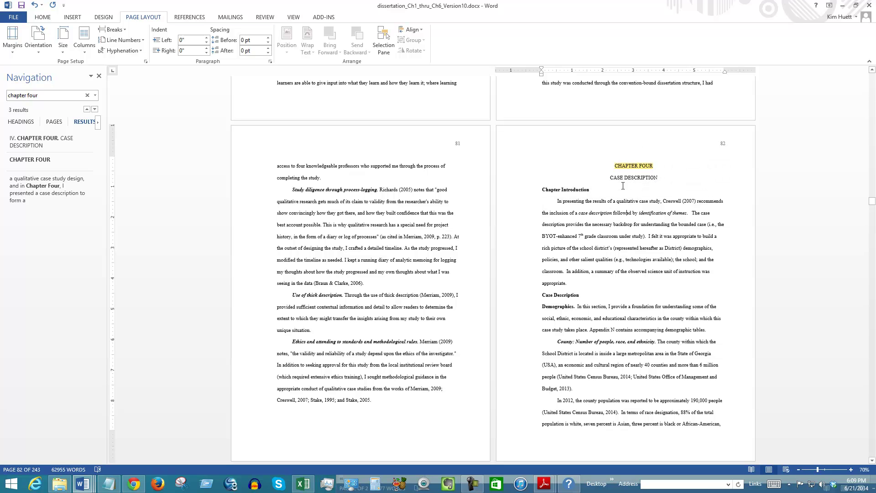
scroll(544, 202, down, 10)
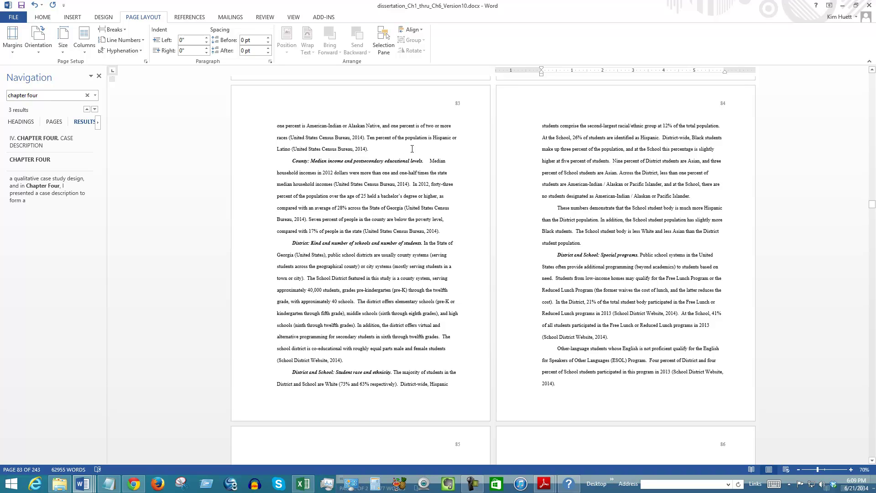
Search for "chapter five" and examine the Findings chapter's first page and the pages after it
click(28, 95)
key(End)
key(BackSpace)
key(BackSpace)
text(ive)
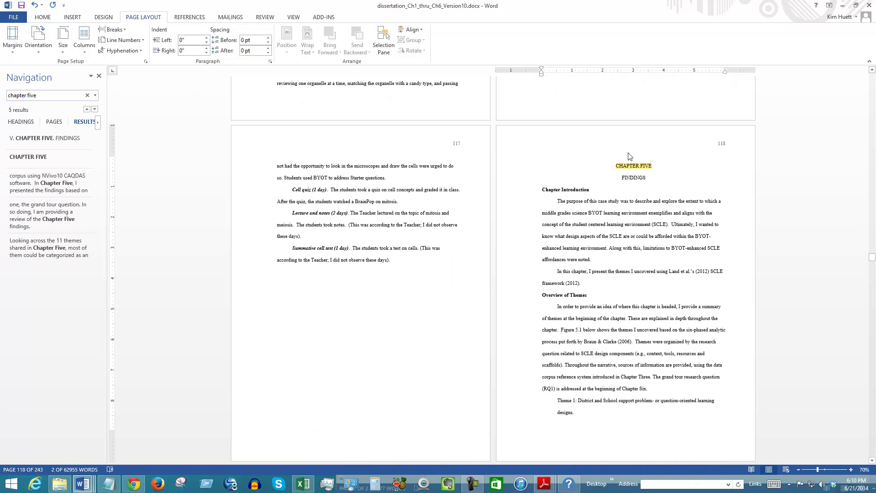
click(590, 298)
scroll(392, 205, down, 10)
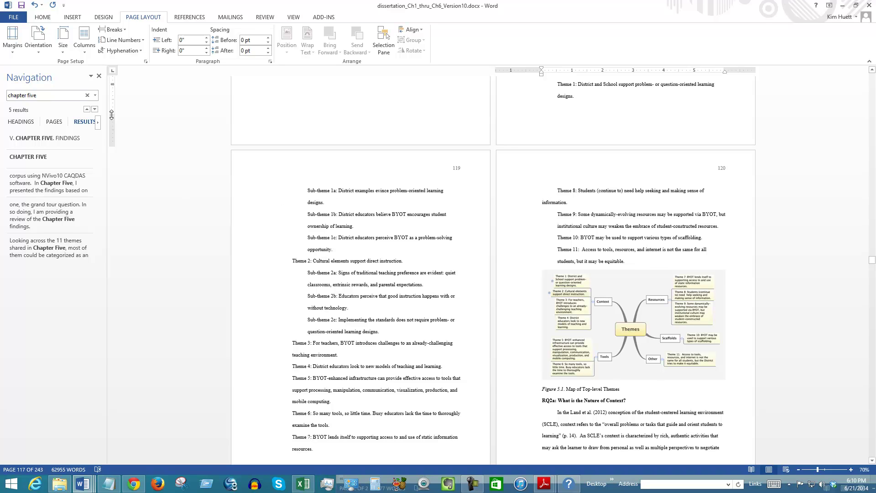
Search for "chapter six" and step through the matches to the Chapter Six heading of the Discussion chapter
click(43, 95)
click(64, 95)
key(BackSpace)
key(BackSpace)
key(BackSpace)
text(six)
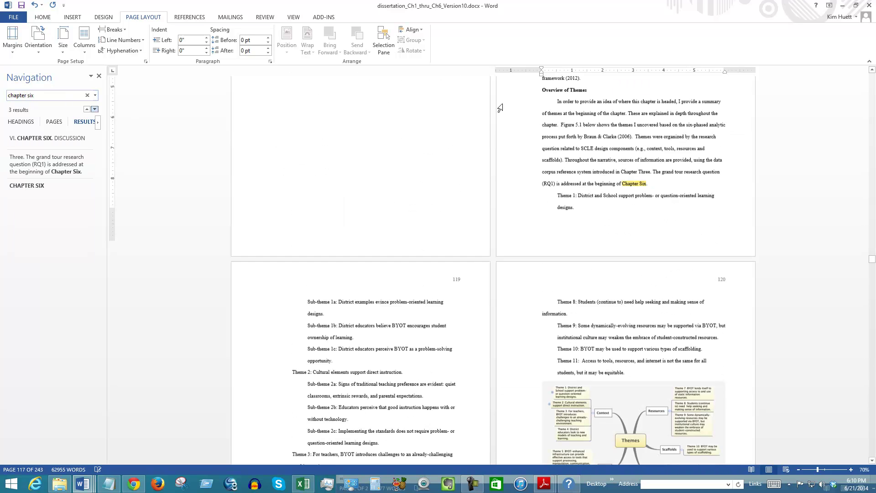
key(Return)
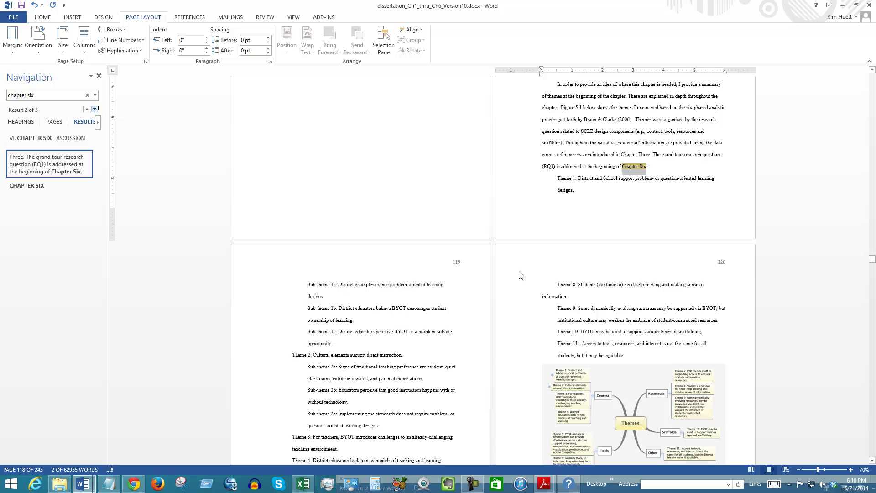
key(Return)
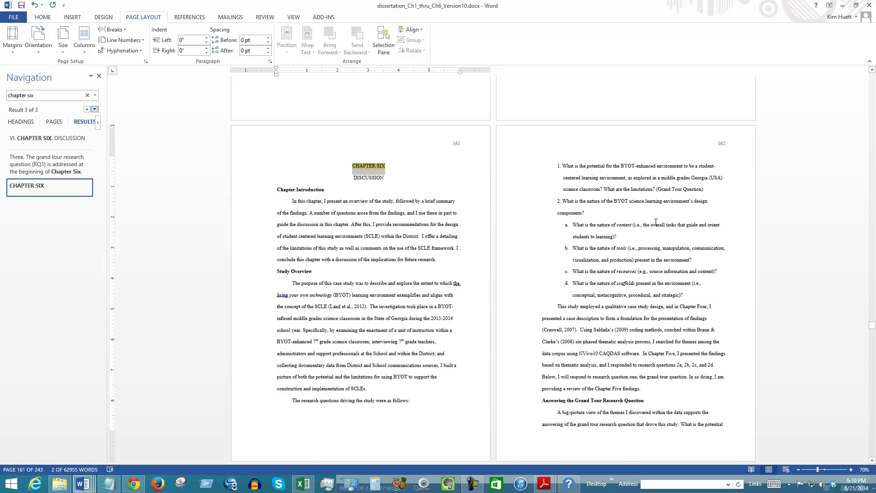
Check the 2-inch top margin list in the job description, then search the dissertation for "references" and go to the References heading
key(alt+Tab)
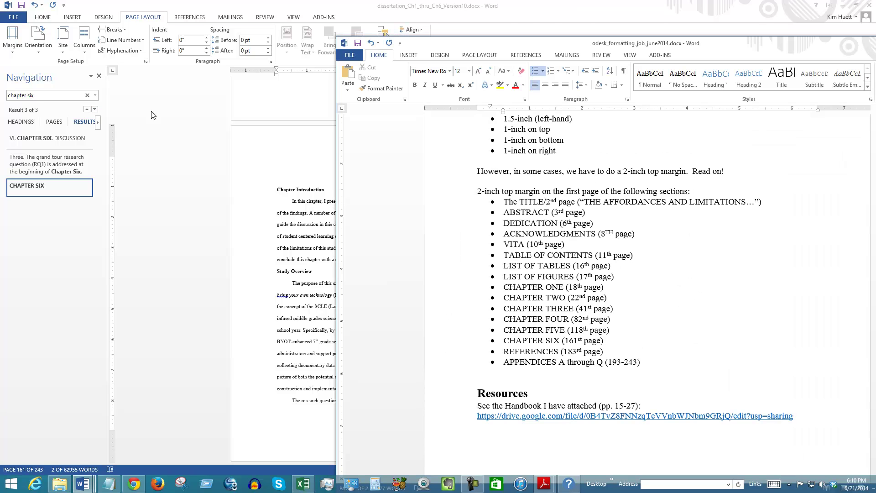
click(192, 186)
click(46, 96)
click(28, 95)
triple_click(28, 95)
text(e)
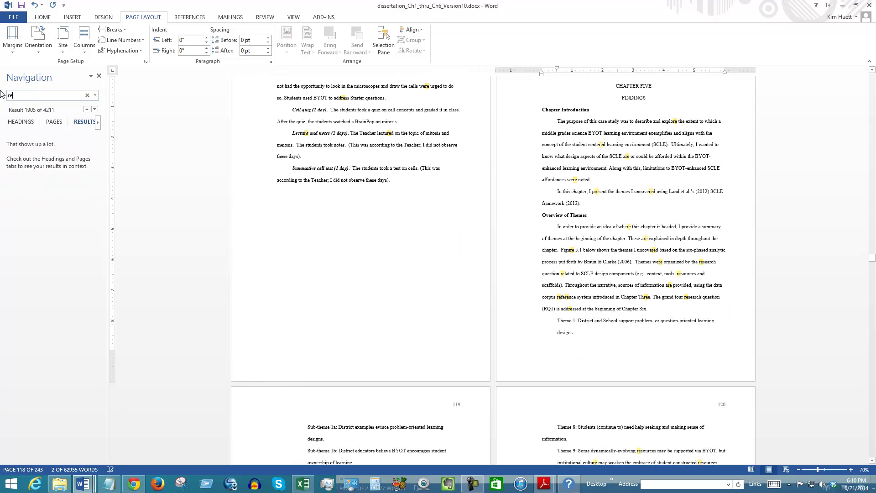
text(rferences)
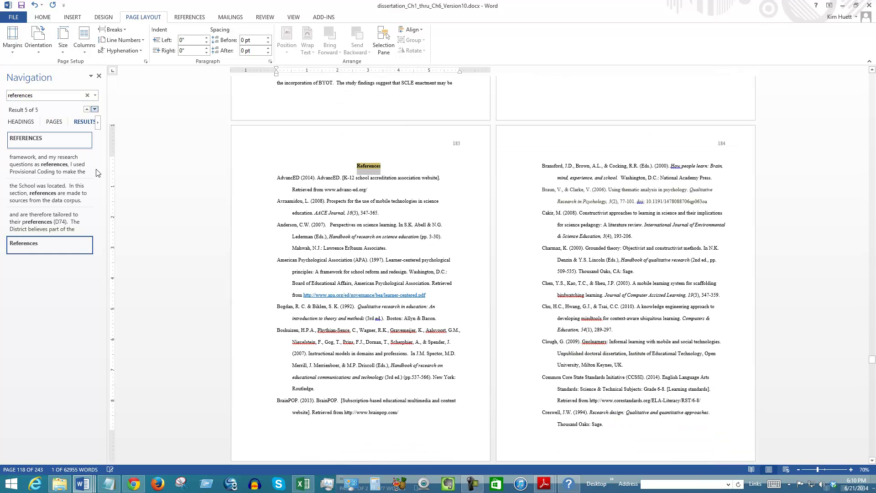
click(331, 177)
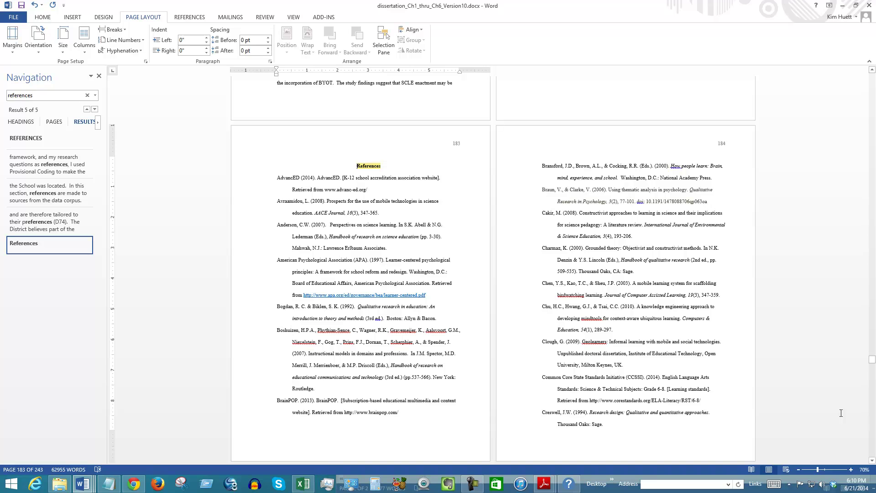
Move past the References section and examine the first pages of Appendices A through D
click(873, 448)
click(873, 449)
click(873, 449)
click(873, 294)
click(872, 294)
scroll(746, 330, down, 8)
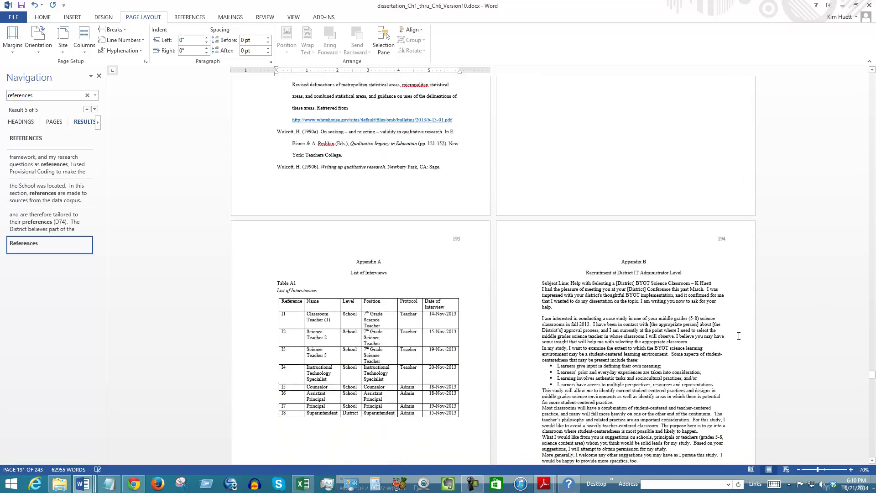
scroll(738, 335, down, 3)
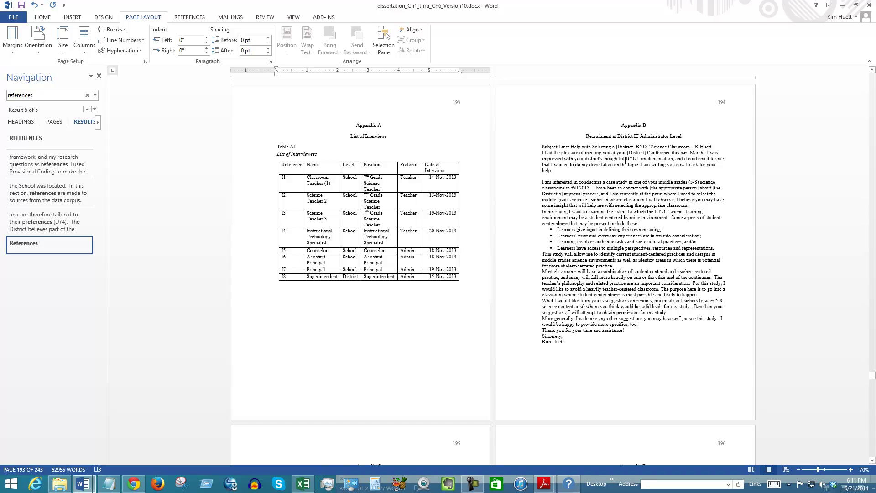
scroll(625, 159, down, 1)
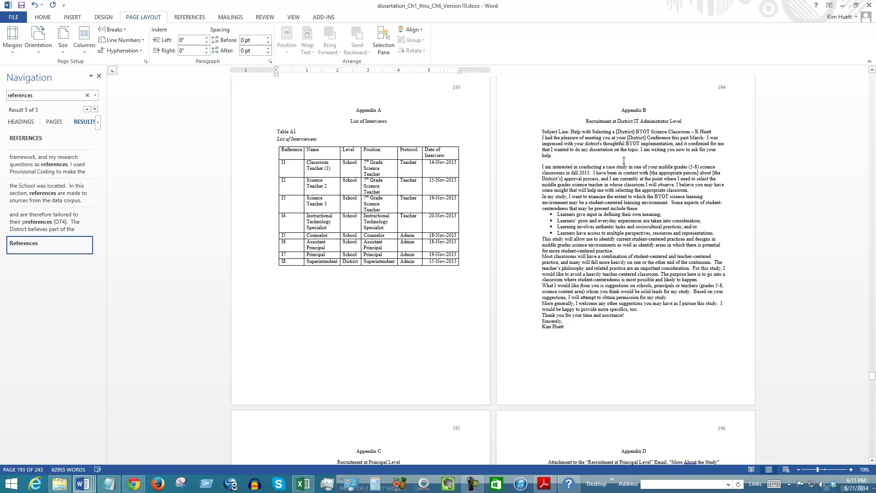
scroll(623, 161, down, 12)
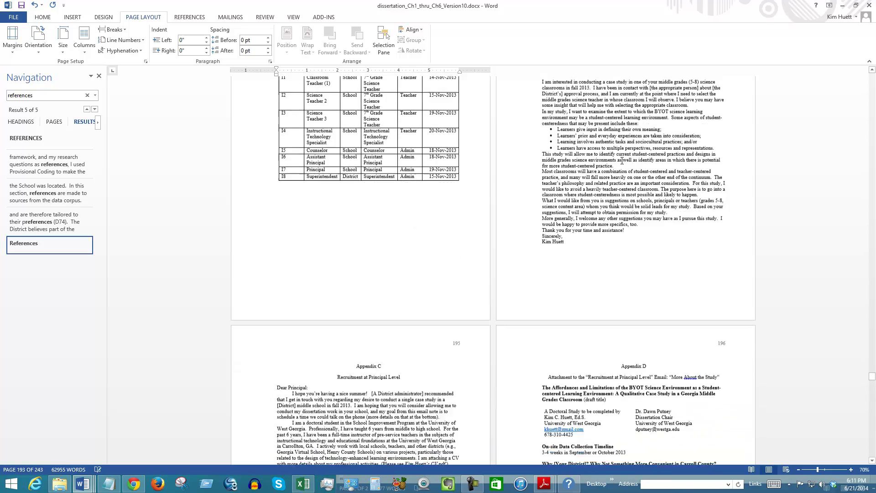
scroll(620, 160, down, 4)
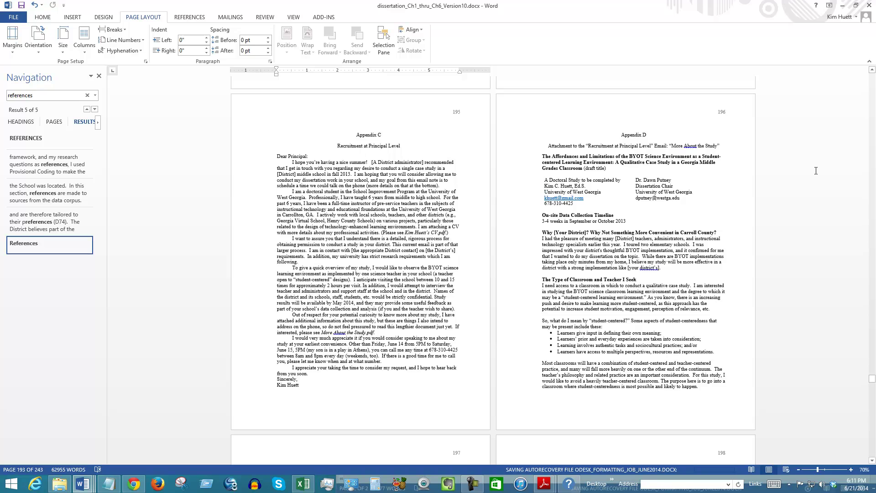
Examine the continuation pages of Appendix D and the first and following pages of Appendices E through I
scroll(571, 235, down, 5)
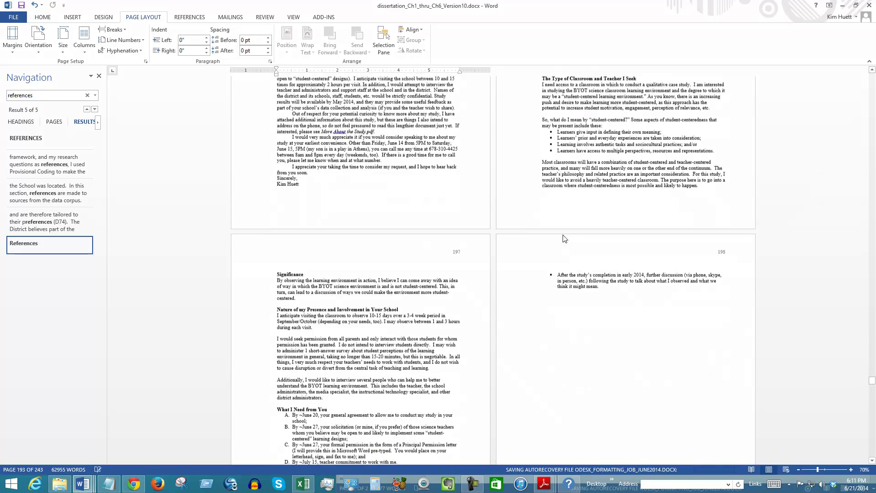
scroll(549, 235, up, 4)
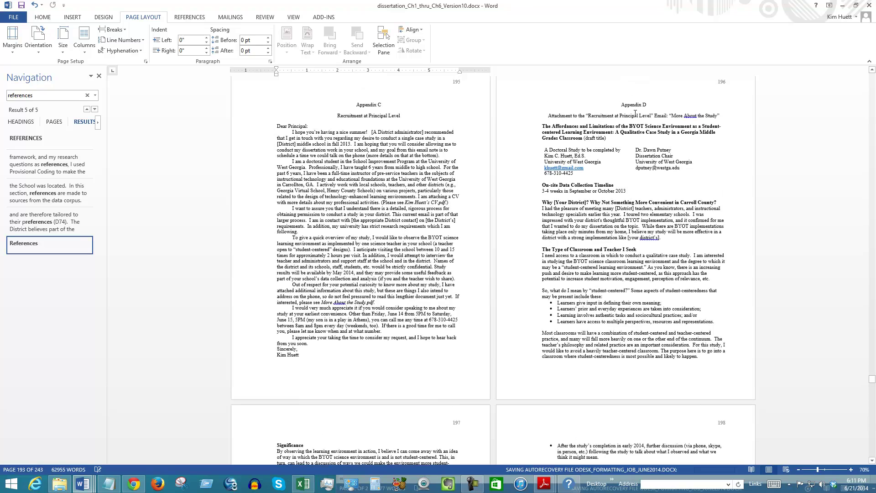
scroll(618, 206, down, 7)
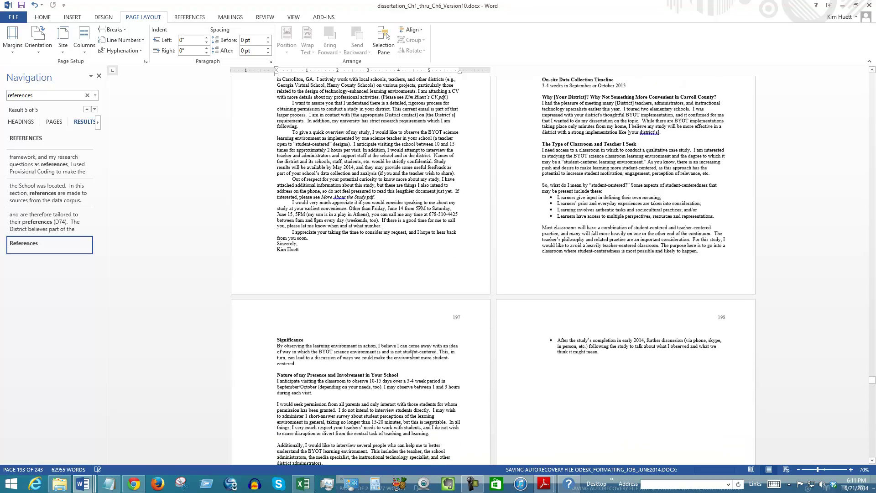
scroll(567, 361, down, 13)
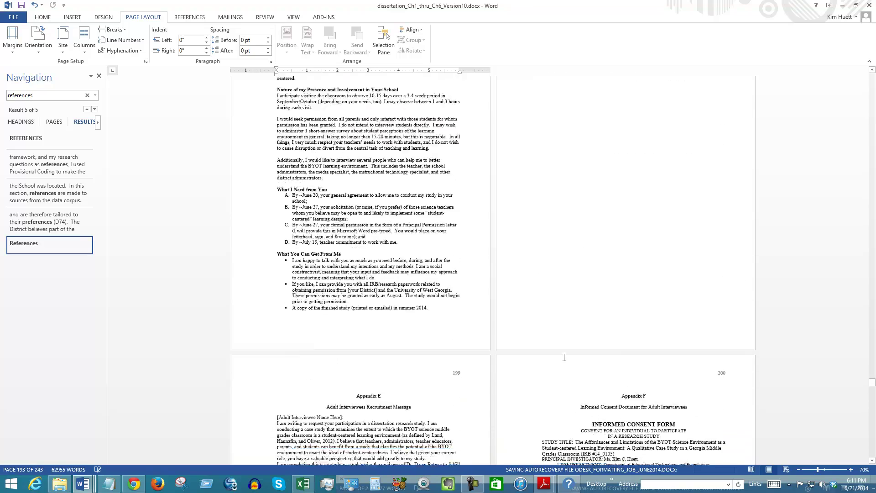
scroll(549, 295, down, 4)
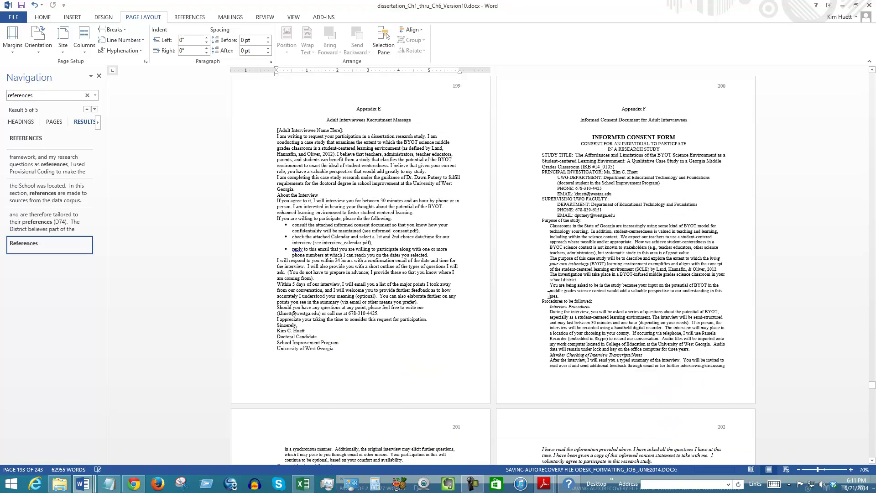
scroll(548, 294, down, 10)
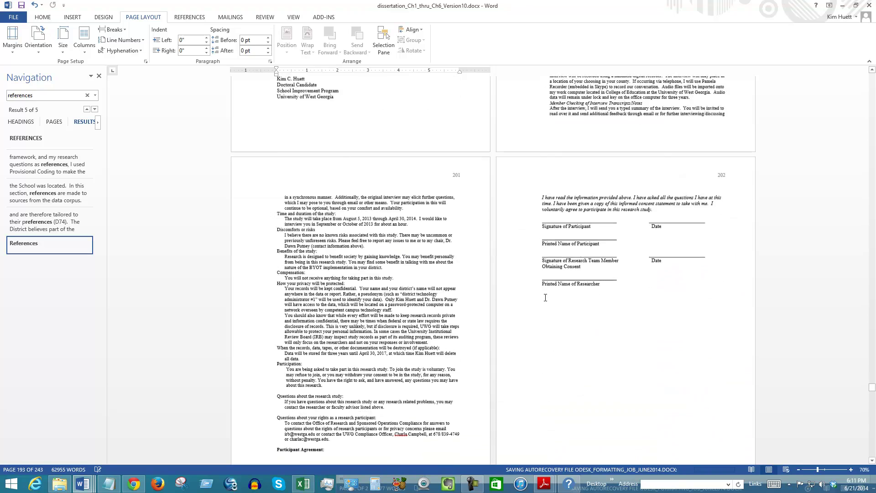
scroll(545, 298, down, 8)
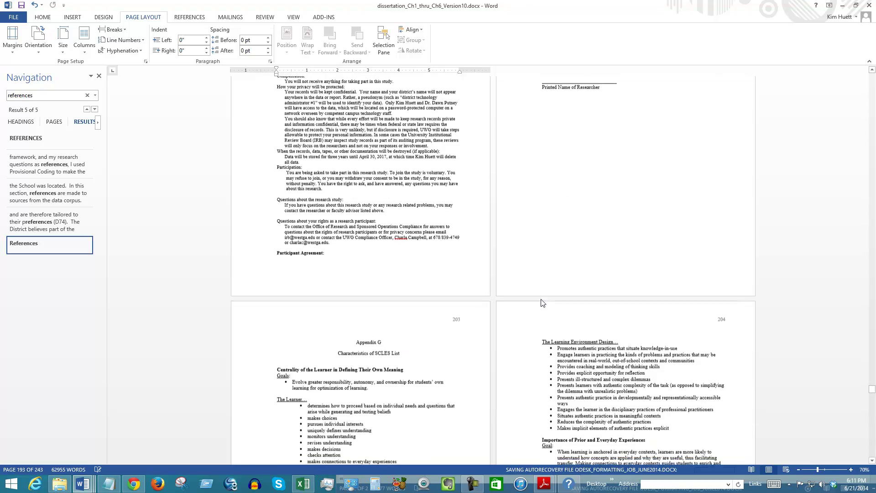
scroll(540, 300, down, 12)
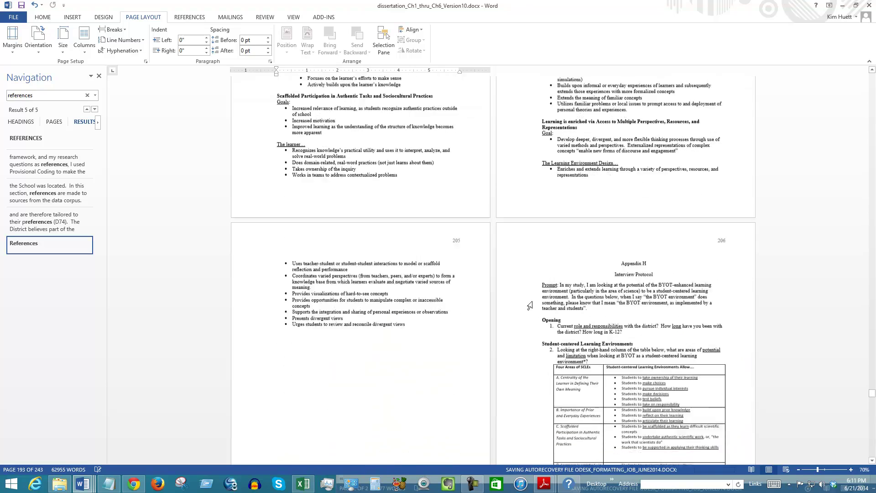
scroll(529, 305, down, 16)
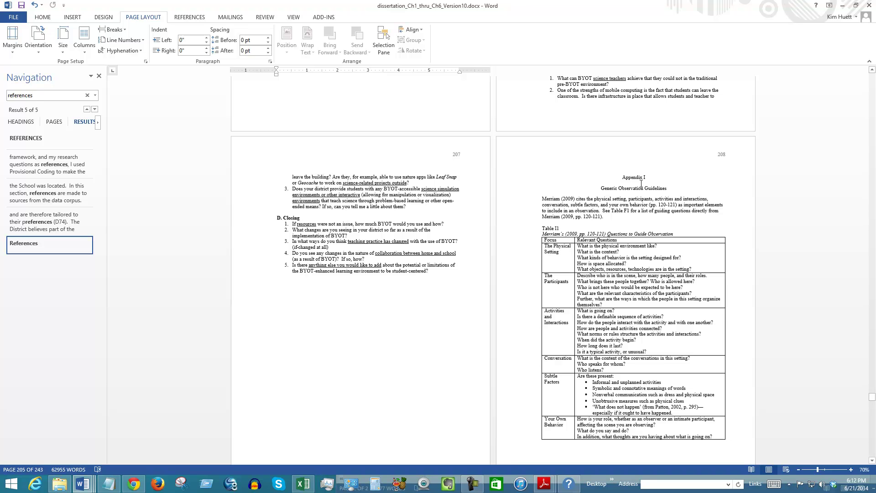
Examine the first pages of Appendices J through M, then continue through the remaining appendices to the dissertation's blank last page
scroll(640, 174, down, 12)
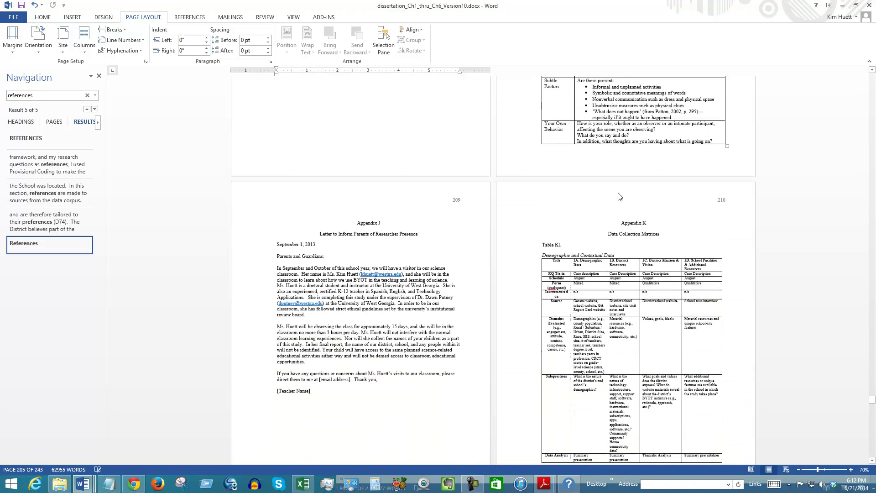
scroll(516, 250, down, 10)
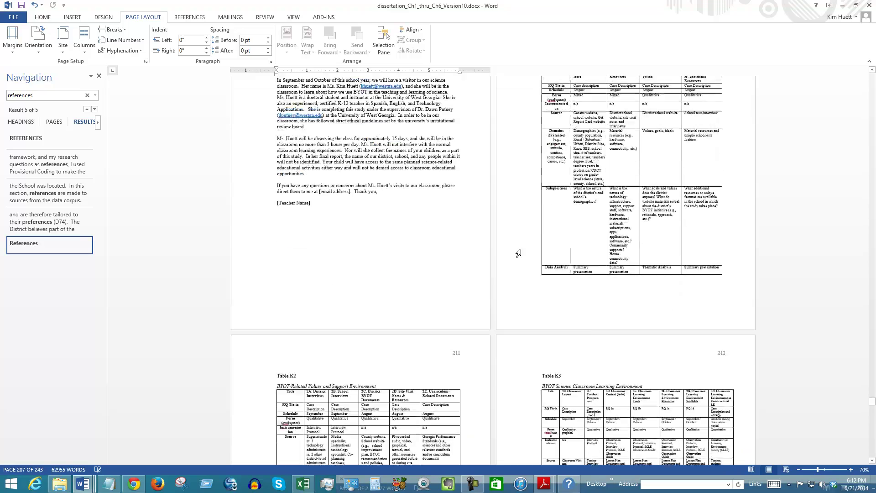
click(872, 452)
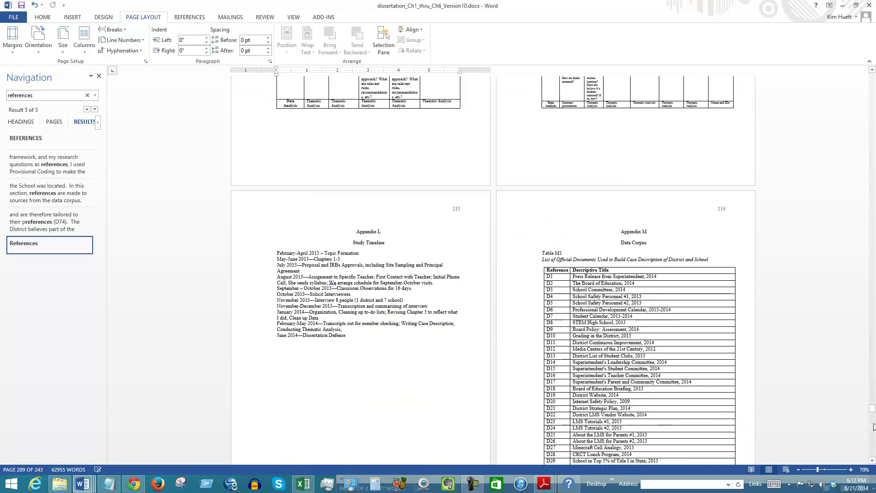
click(871, 452)
click(871, 451)
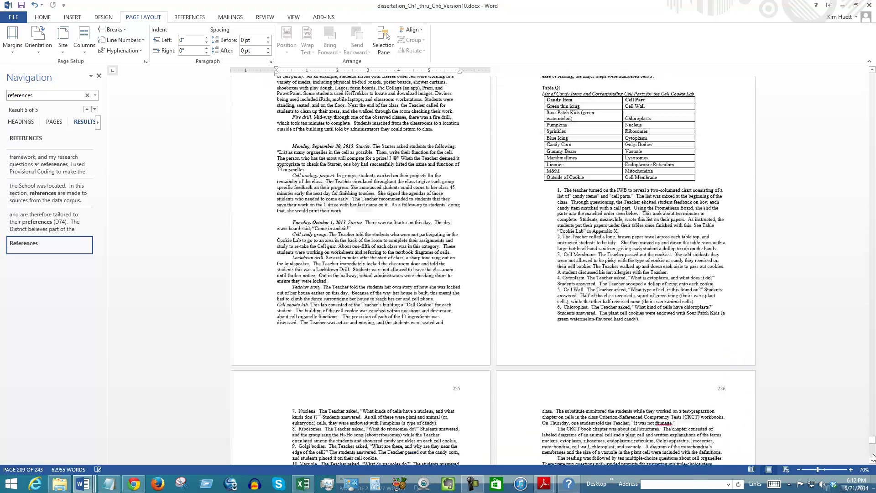
click(872, 456)
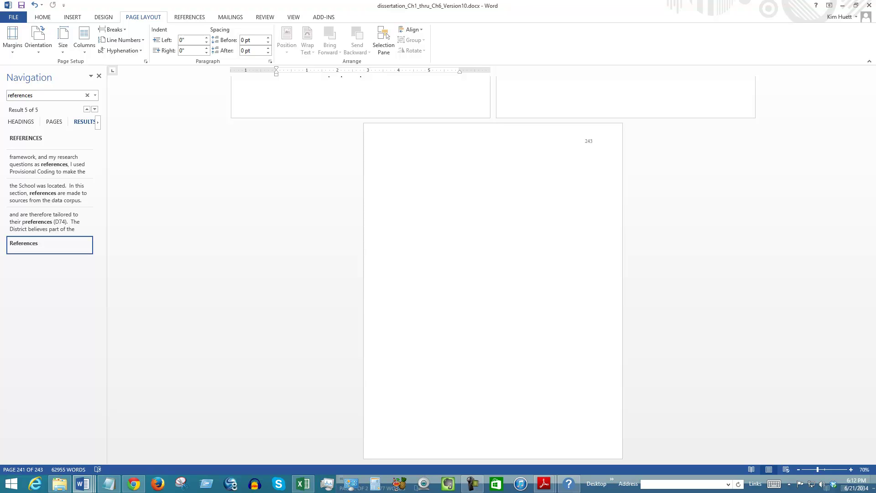
Switch to the job description, find the Resources section below the 2-inch margin list, and open the linked handbook
key(alt+Tab)
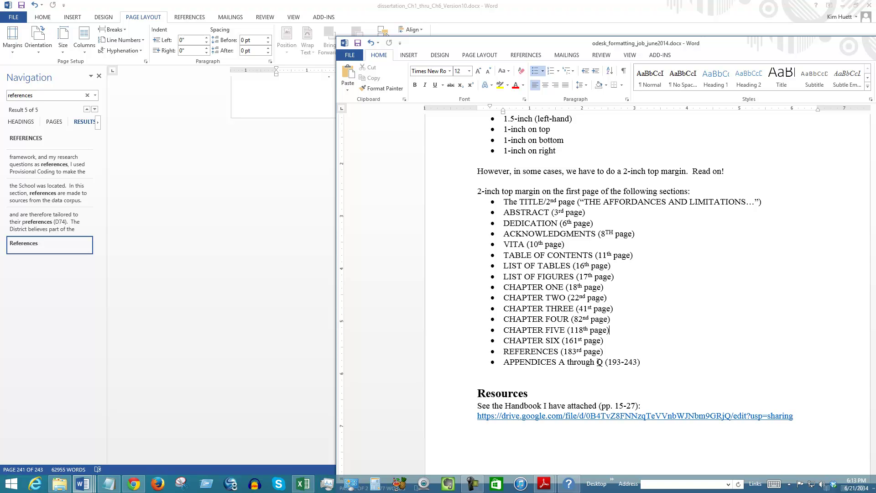
click(570, 373)
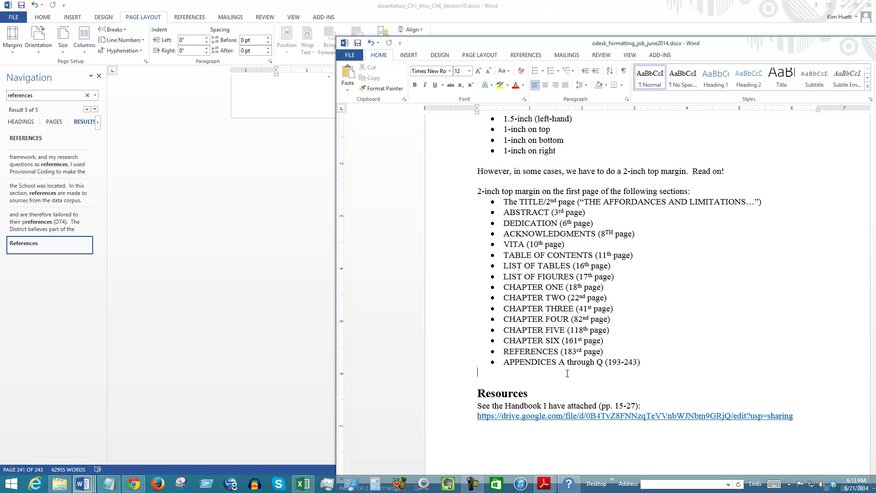
scroll(555, 369, down, 3)
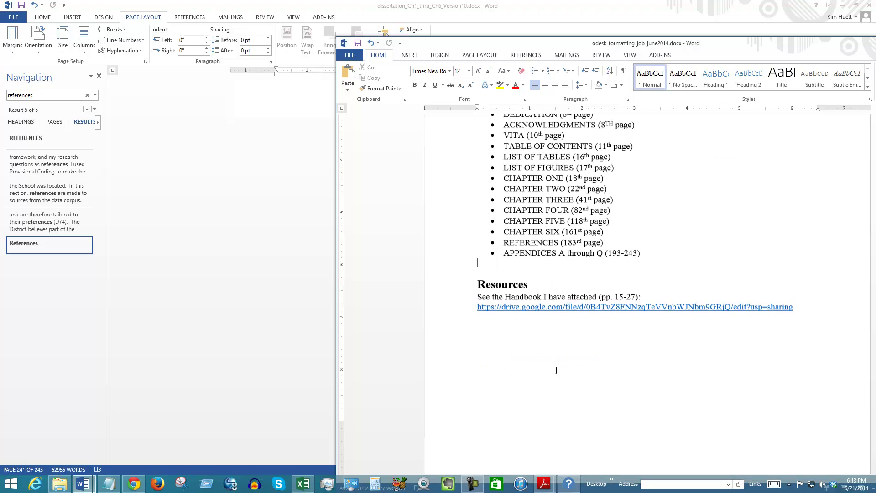
ctrl+click(529, 307)
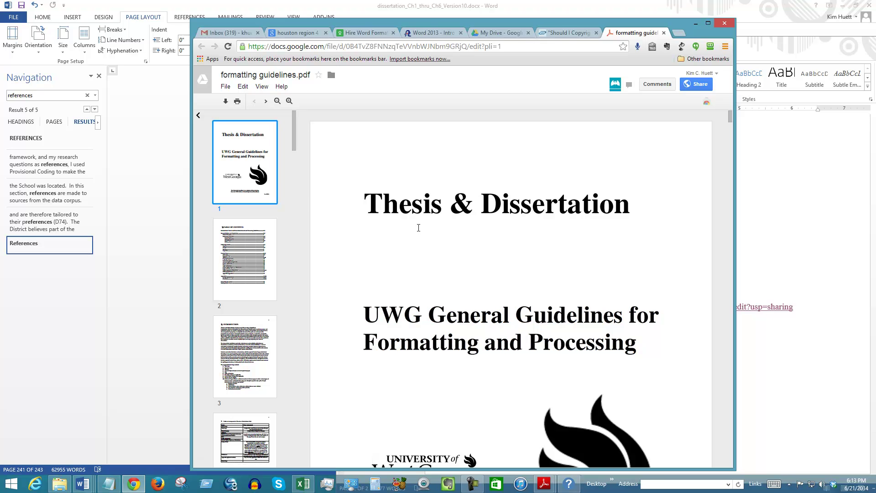
Look through the formatting guidelines from the table of contents past Table 1 and Submission Procedures to the Content Pages rules
scroll(419, 227, down, 10)
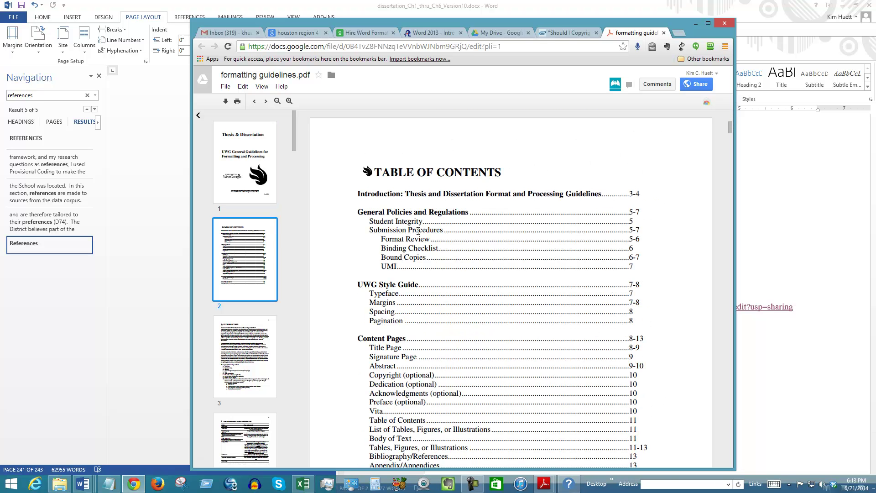
scroll(418, 230, down, 2)
scroll(448, 255, down, 12)
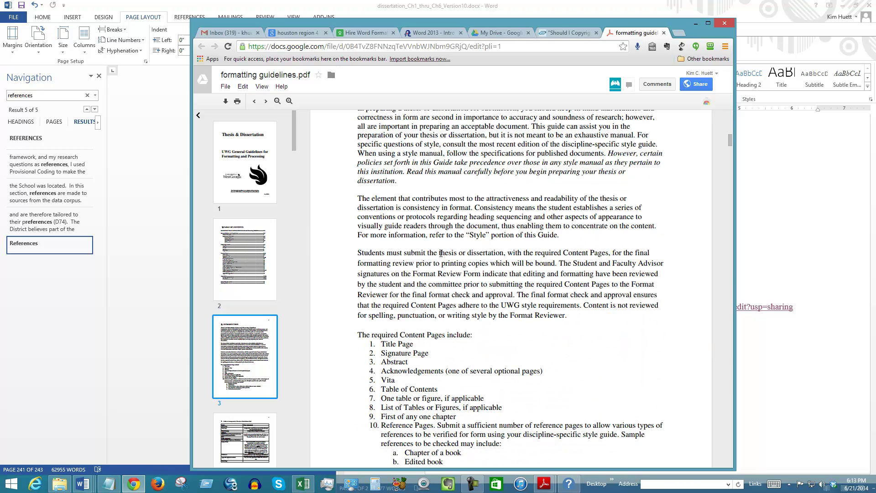
scroll(439, 260, down, 3)
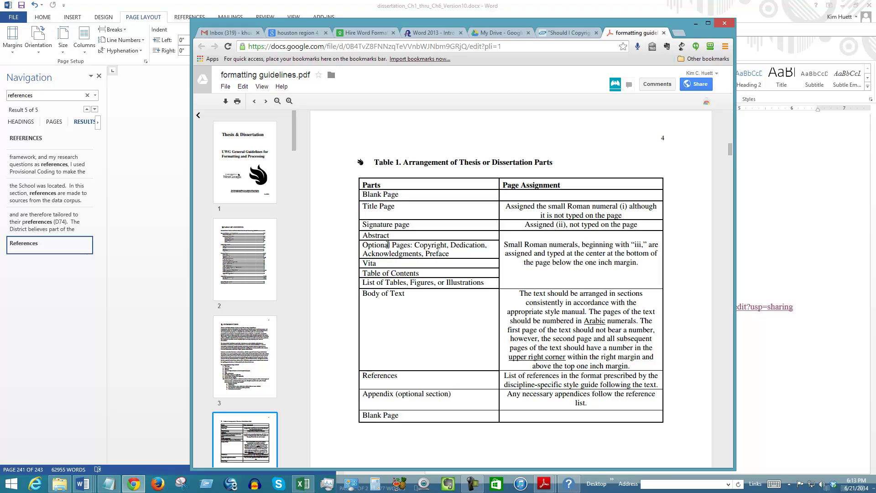
scroll(437, 286, down, 15)
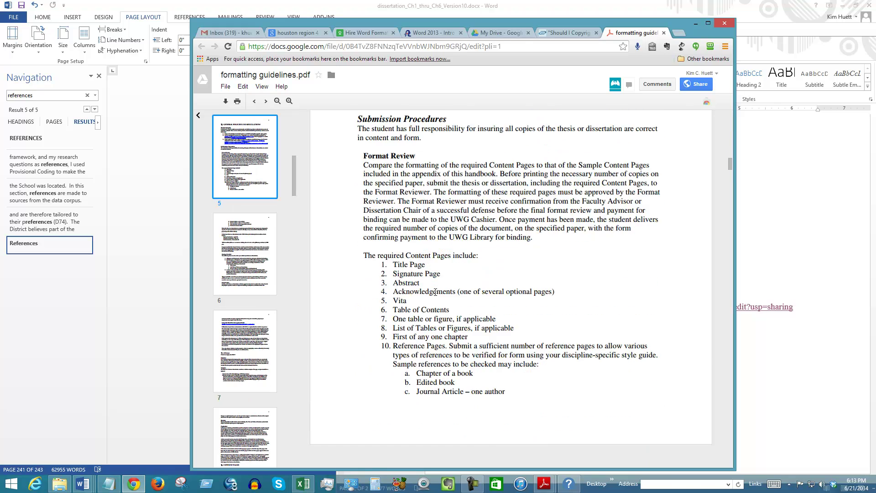
scroll(434, 291, down, 10)
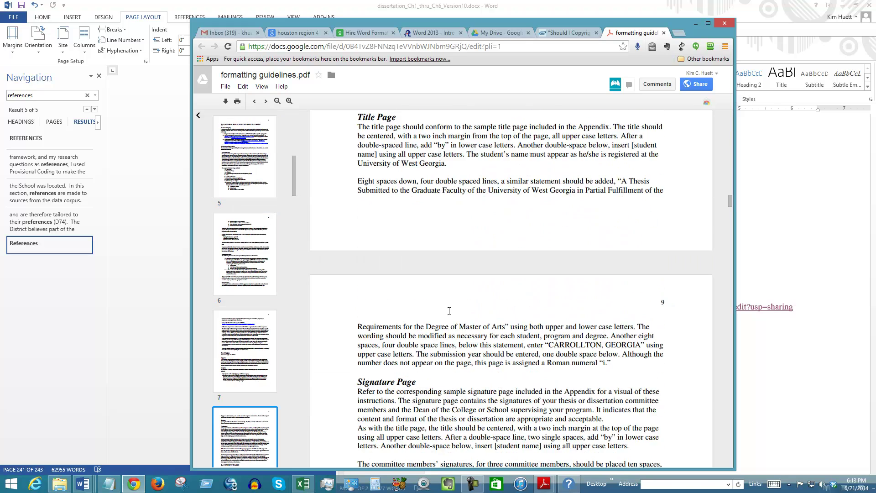
scroll(728, 449, down, 20)
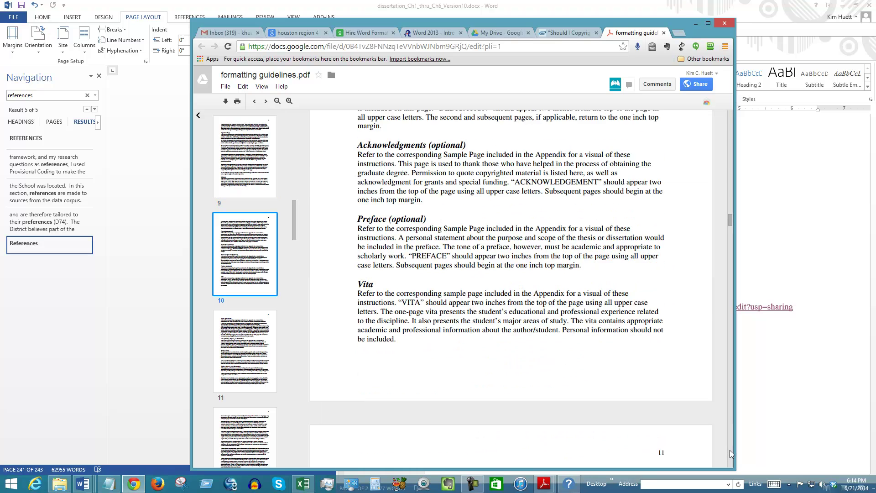
Examine the handbook's sample pages, including the signature page, dedication and acknowledgments samples
scroll(730, 450, down, 20)
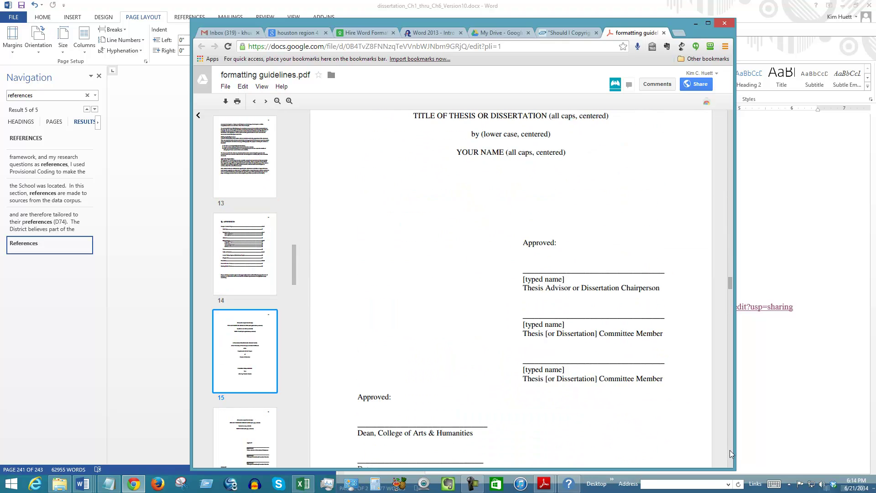
scroll(730, 450, down, 20)
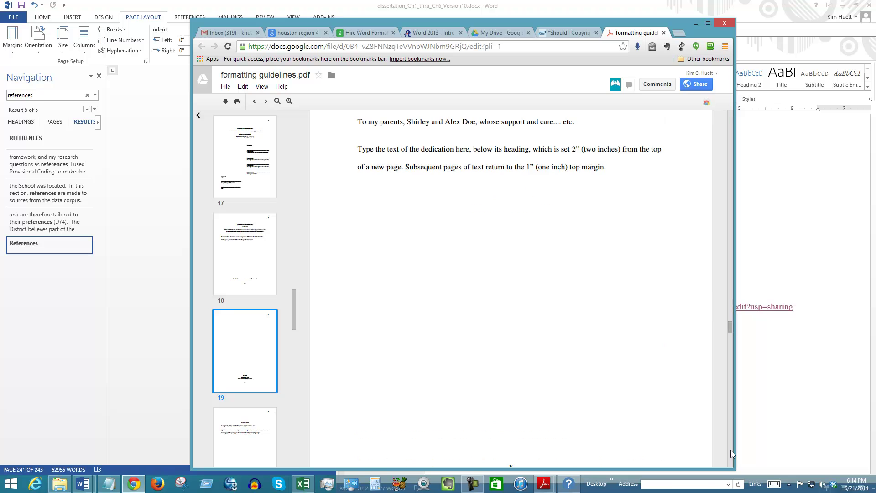
scroll(647, 375, up, 8)
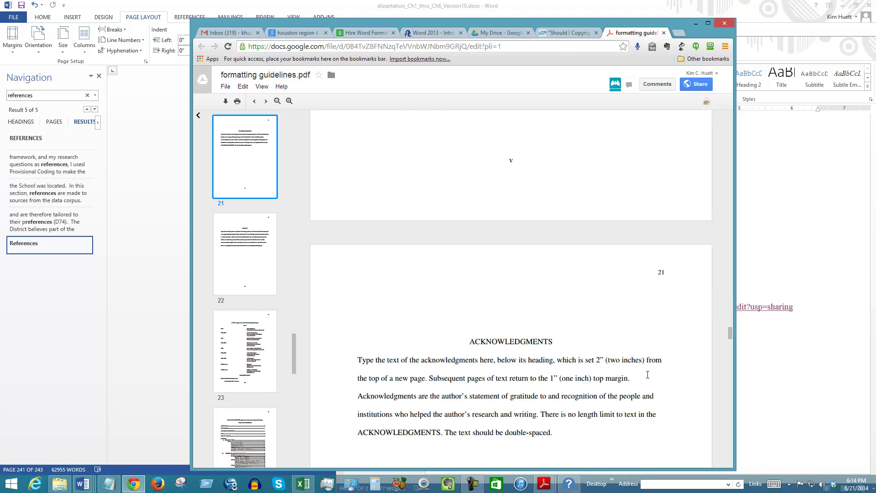
scroll(647, 374, up, 20)
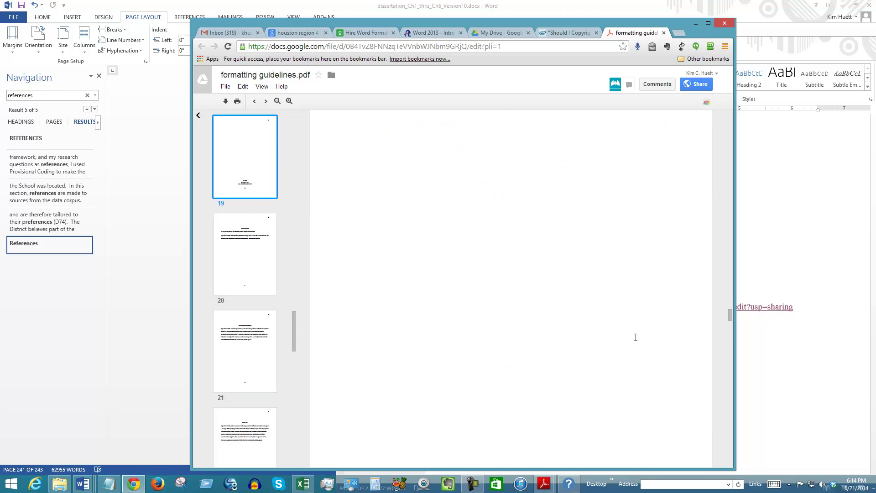
Minimize the handbook window and review the job description from Resources back through Custom Margins and Pagination to the Job Overview
click(695, 23)
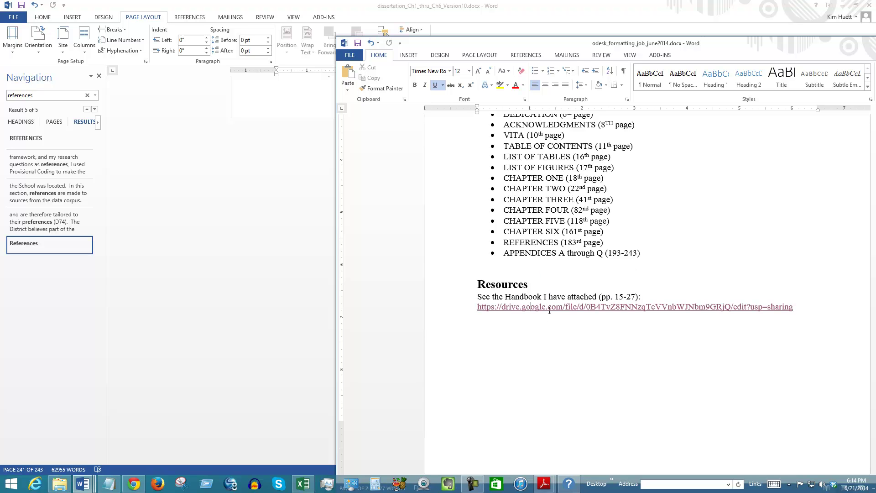
scroll(551, 337, up, 5)
scroll(553, 361, down, 5)
scroll(565, 311, up, 1)
scroll(565, 310, up, 8)
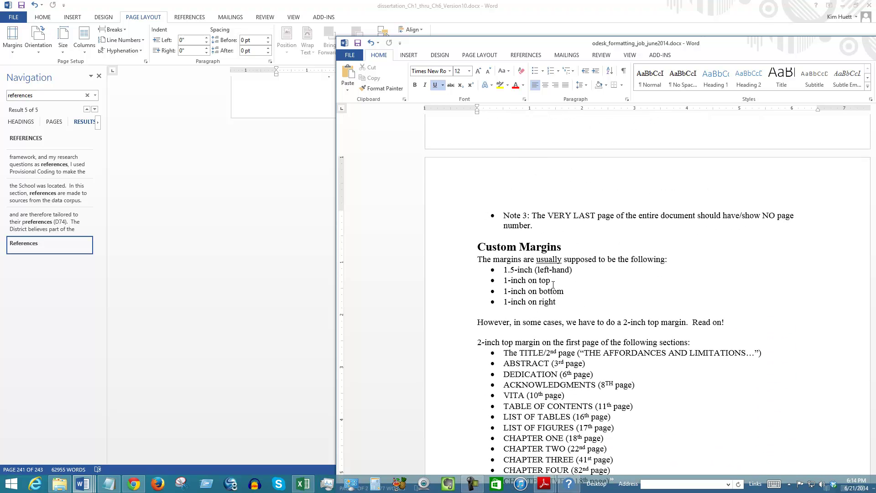
scroll(553, 285, up, 13)
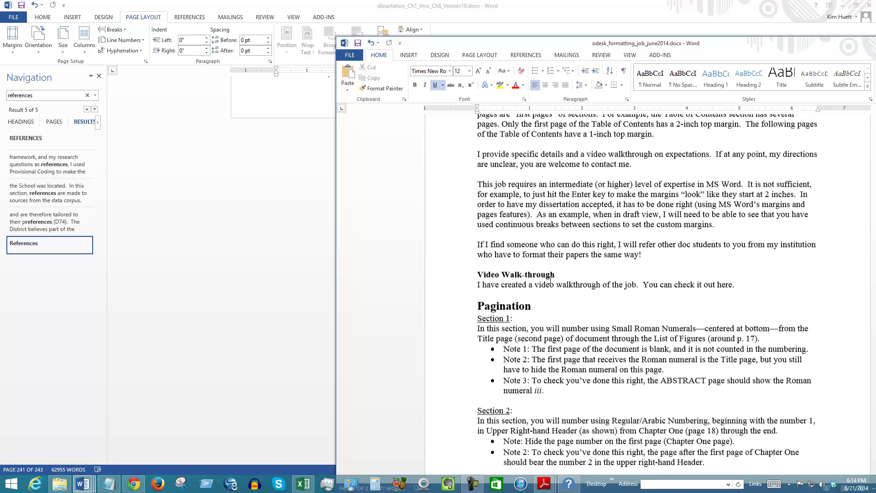
scroll(549, 279, up, 3)
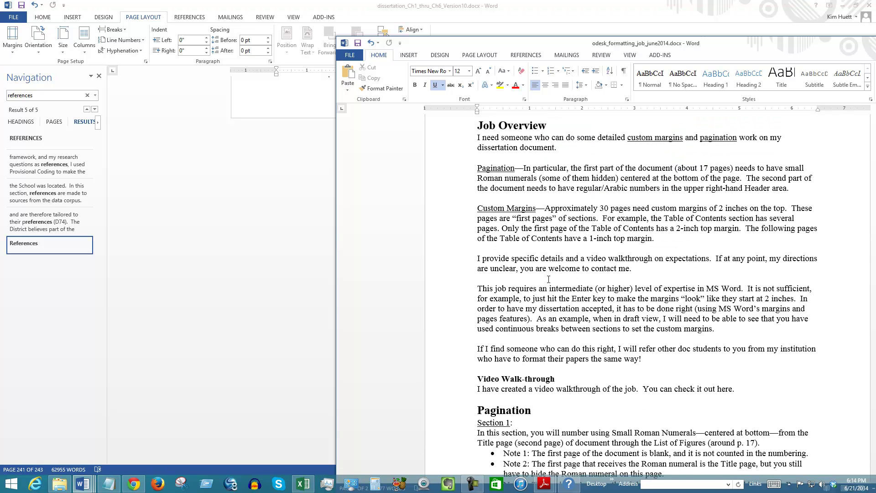